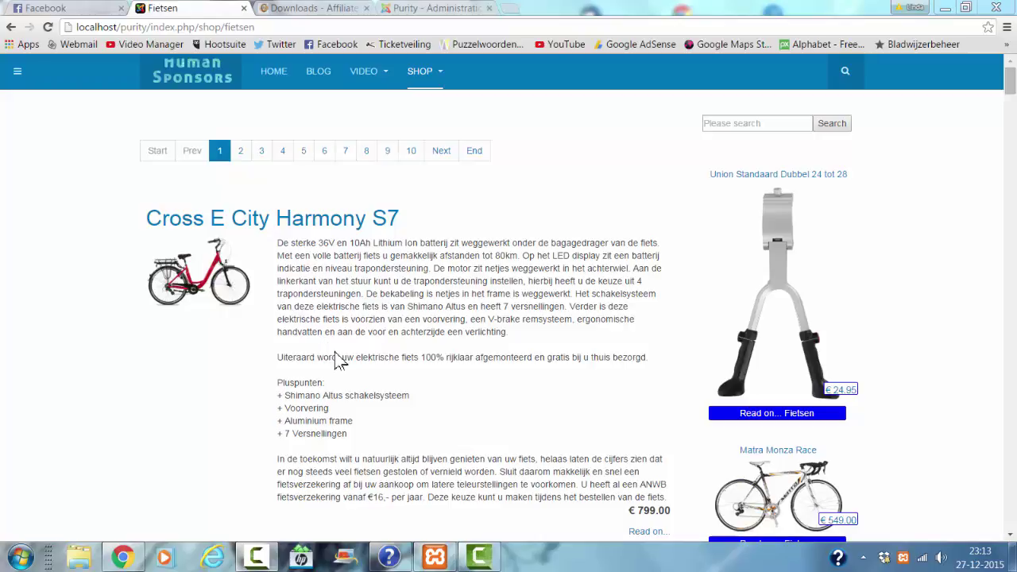
Glance at the Affiliatefeeds downloads page, then return to the Datafeeds administrator.
left_click(310, 8)
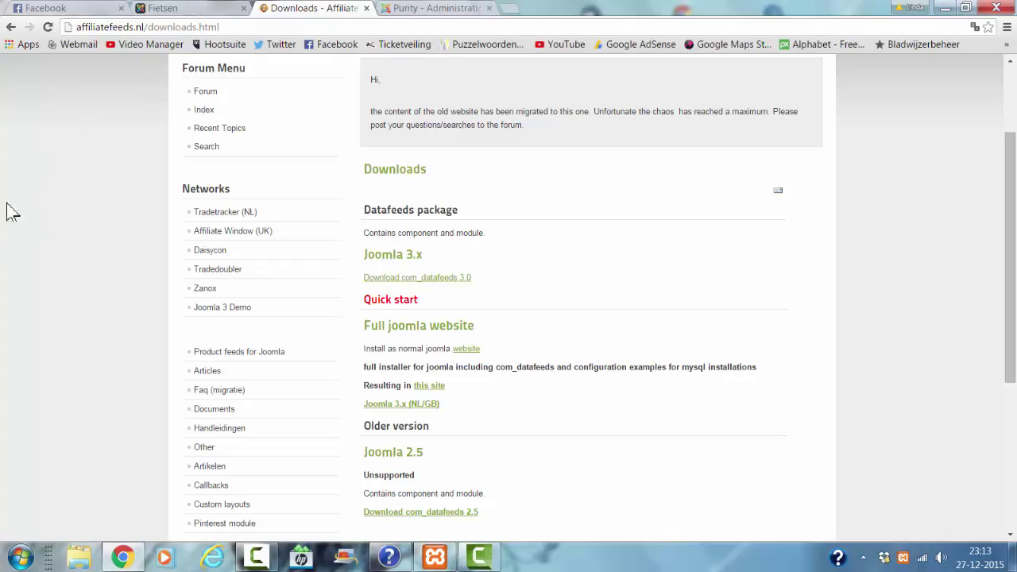
left_click(449, 9)
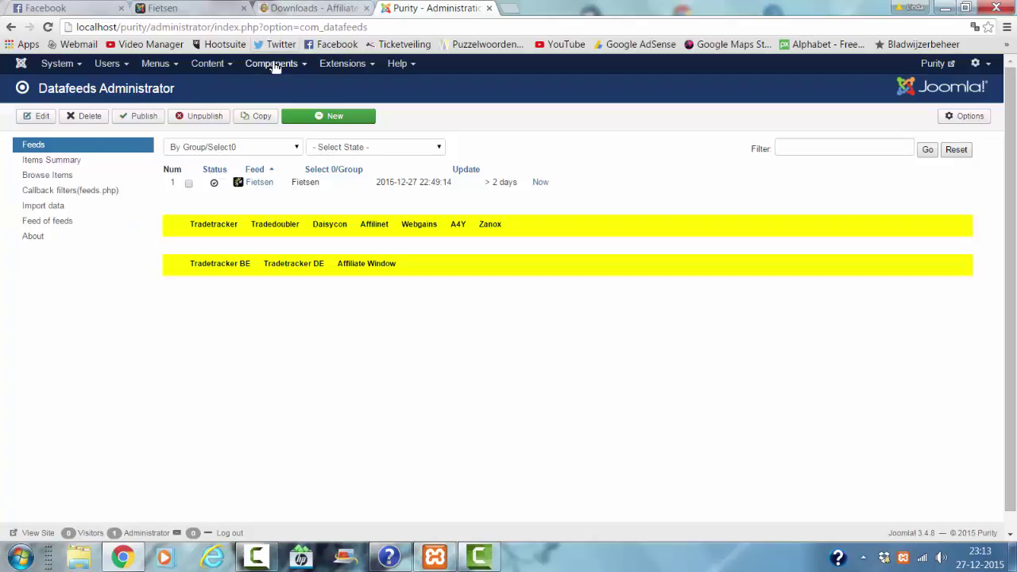
Reload Components > Datafeeds and edit the Fietsen feed from the Feeds list.
mouse_move(275, 64)
left_click(293, 116)
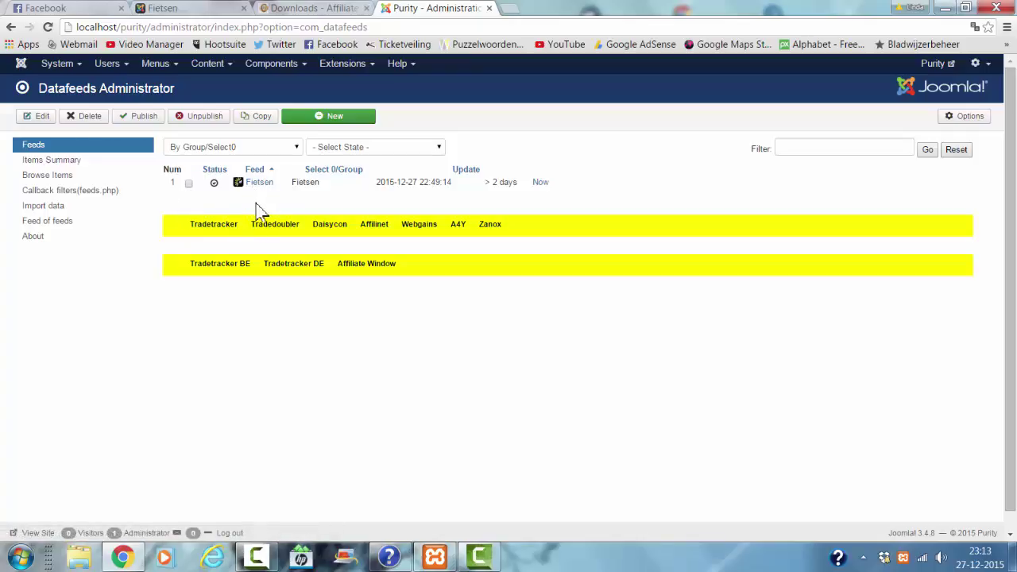
left_click(260, 183)
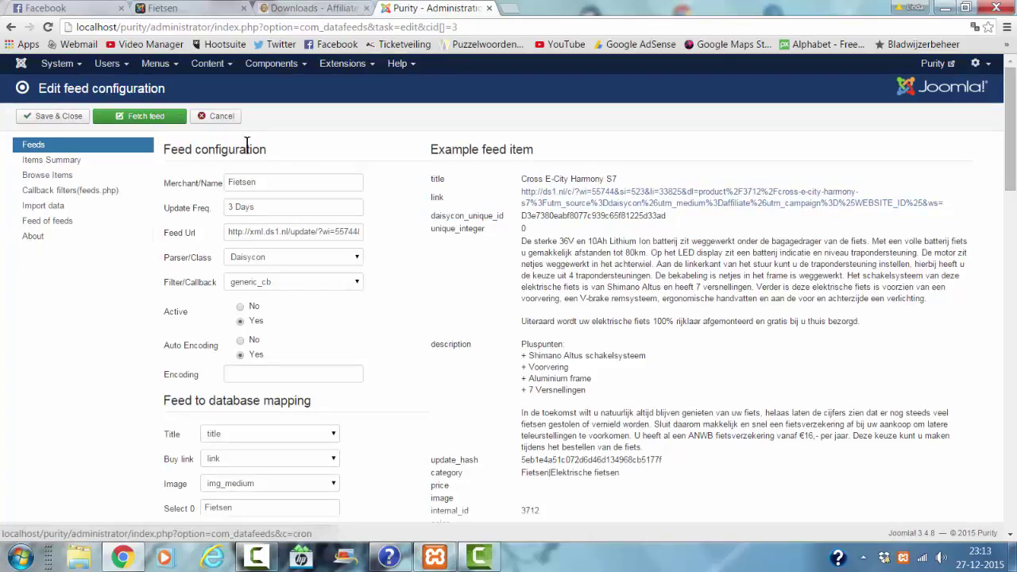
Select the Fietsen Feed Url and copy the Daisycon Opname XML link.
left_click_drag(278, 184, 165, 185)
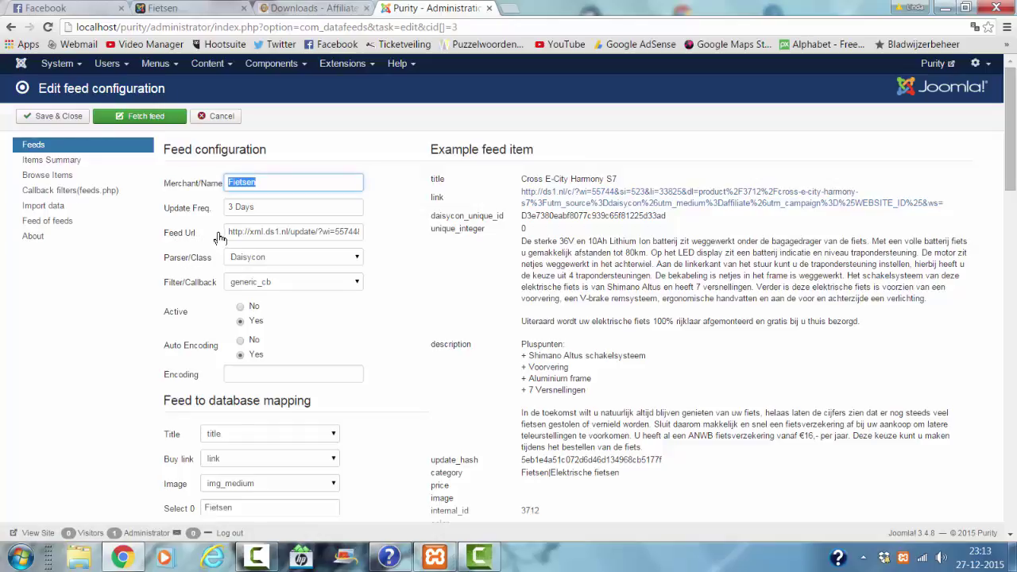
left_click_drag(229, 231, 429, 233)
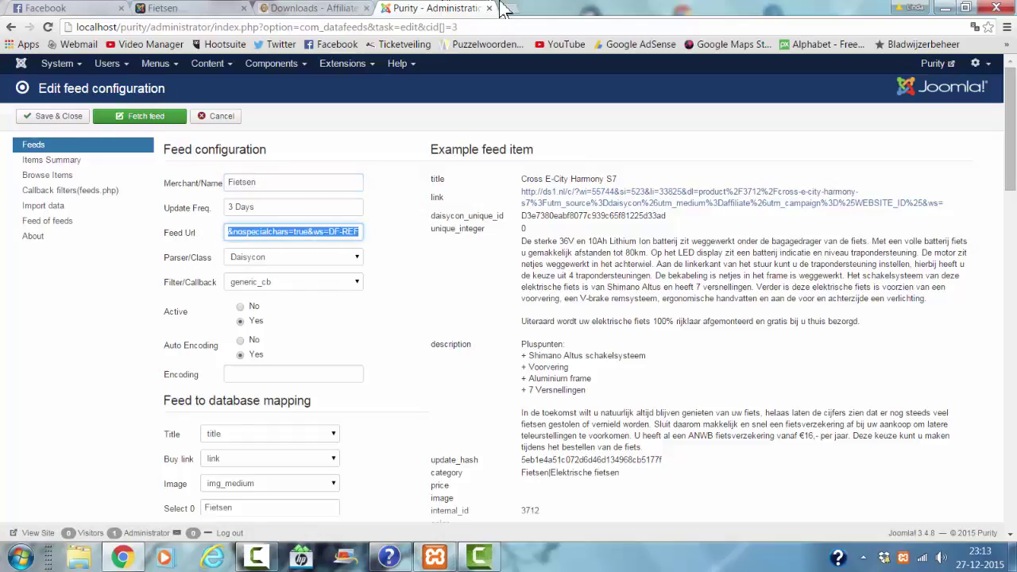
left_click(502, 11)
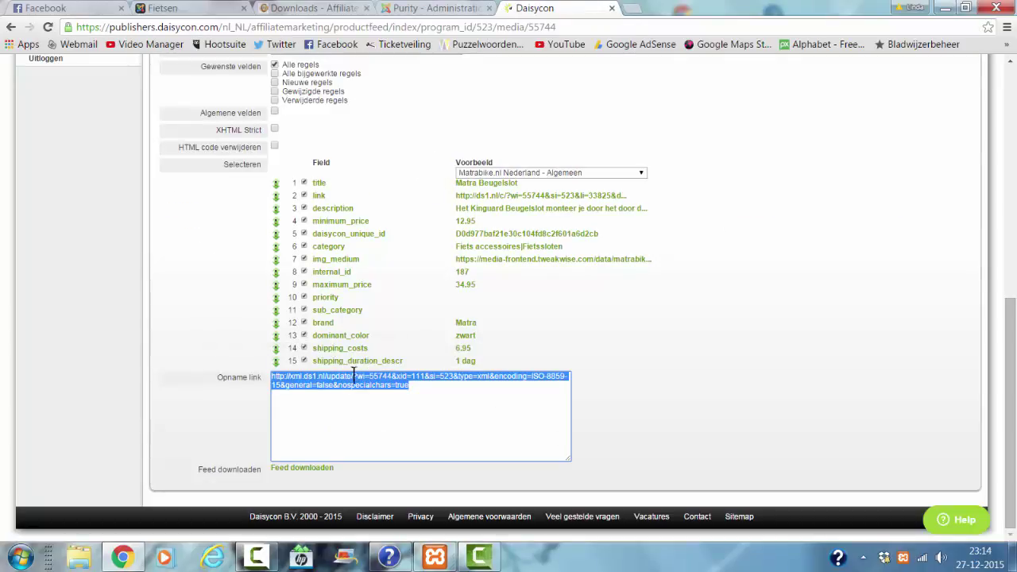
right_click(353, 373)
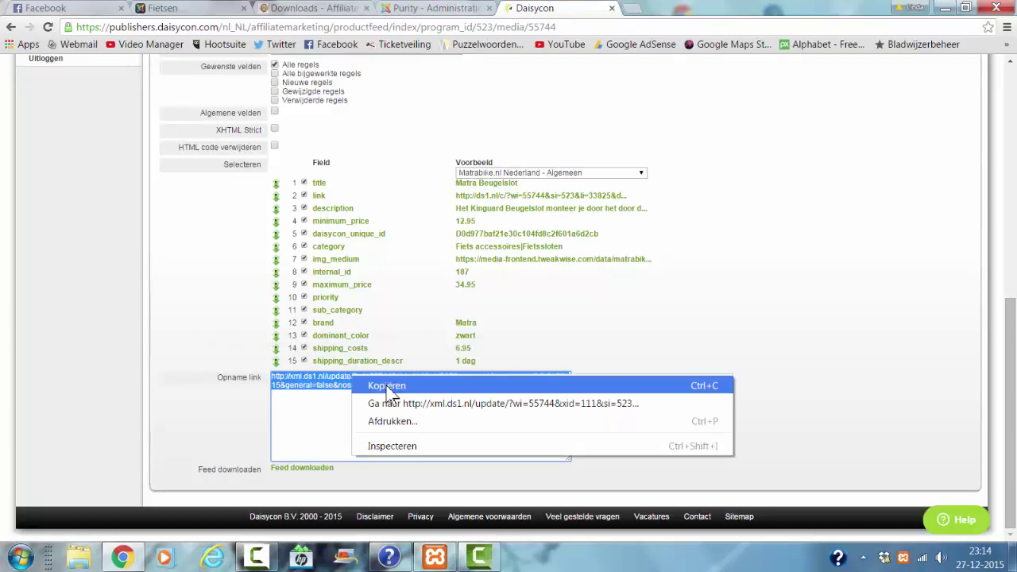
left_click(387, 386)
left_click(421, 8)
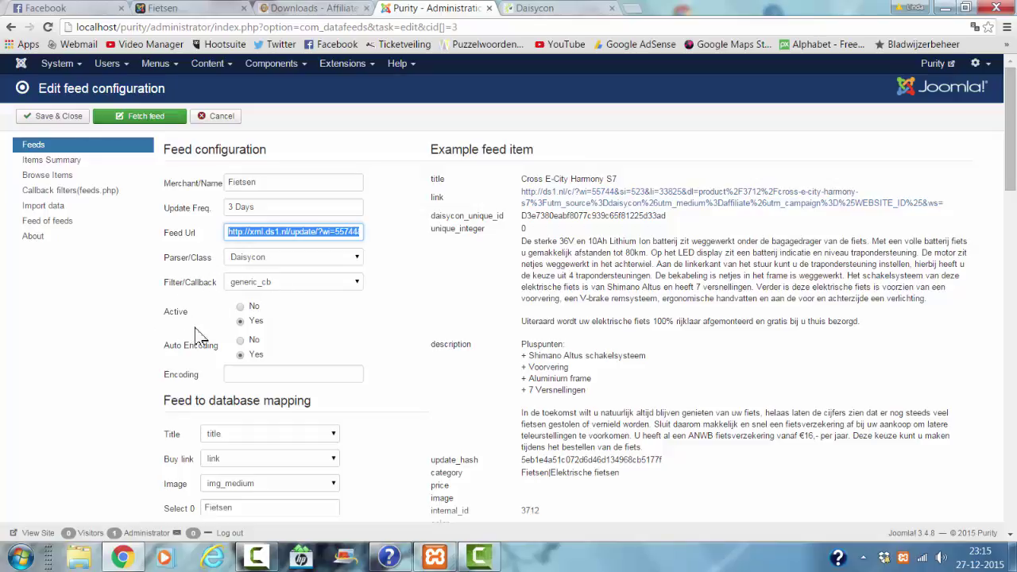
Scroll through the feed-to-database mapping fields and Save & Close the Fietsen feed.
scroll(135, 352, "down", 3)
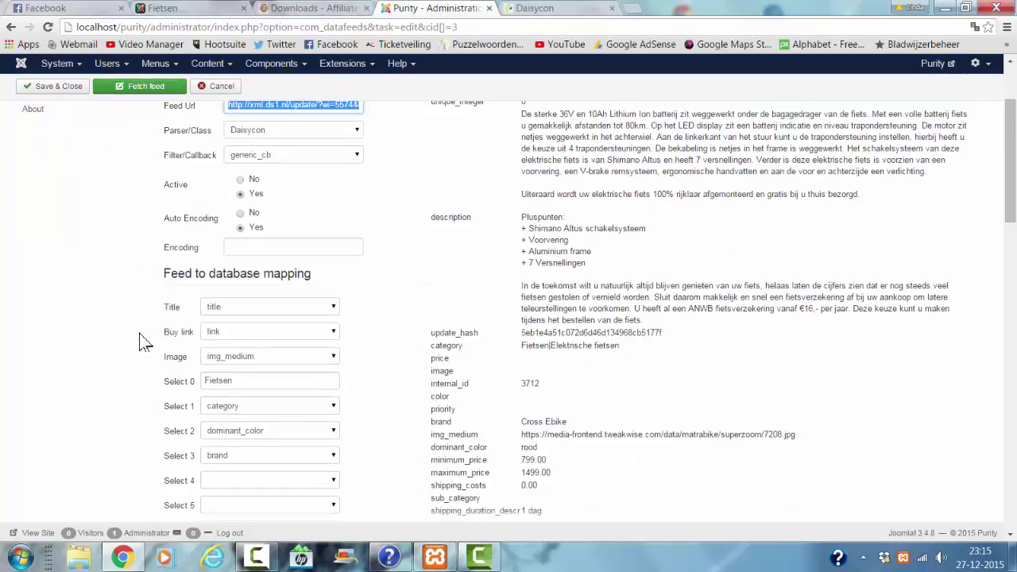
scroll(169, 345, "up", 3)
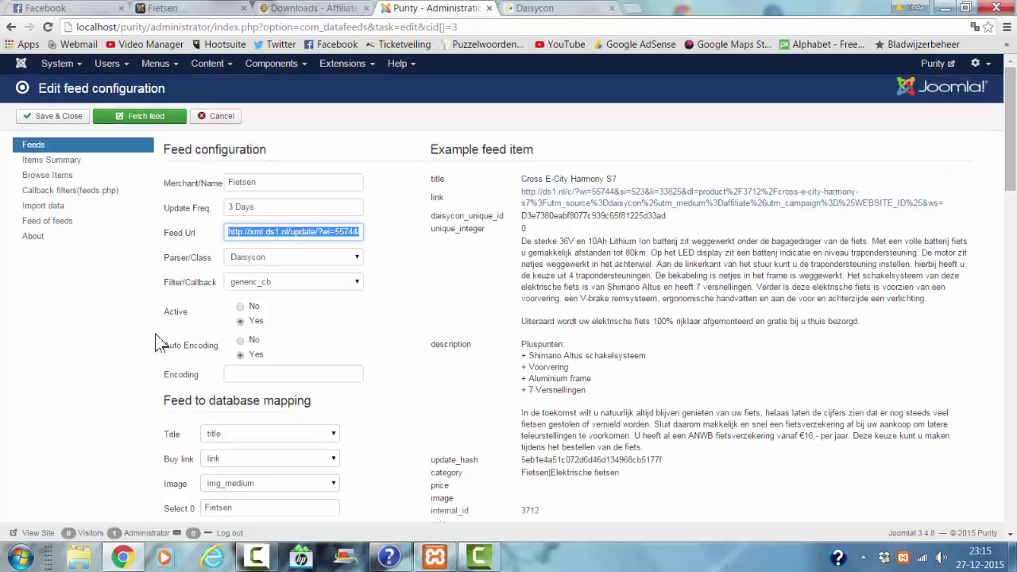
scroll(191, 436, "down", 4)
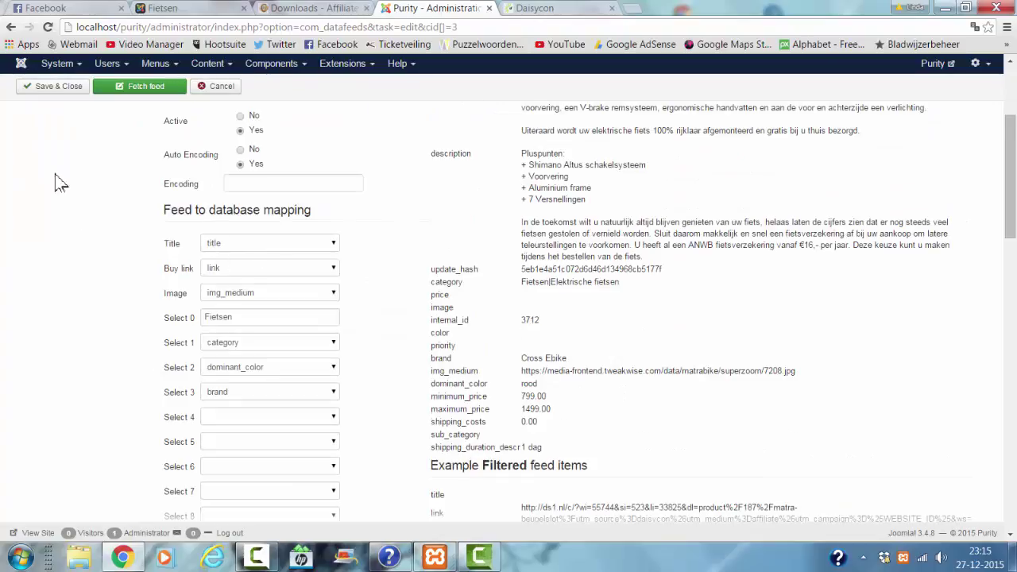
scroll(50, 165, "up", 4)
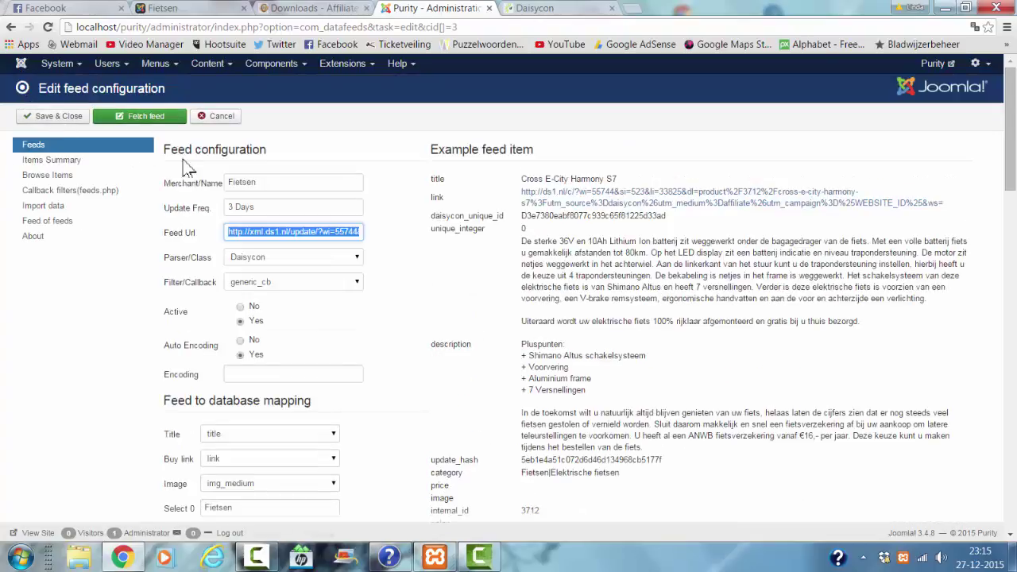
scroll(117, 303, "down", 3)
scroll(116, 306, "down", 1)
right_click(282, 232)
left_click(310, 249)
Start a new feed configuration from the Datafeeds list.
left_click(83, 118)
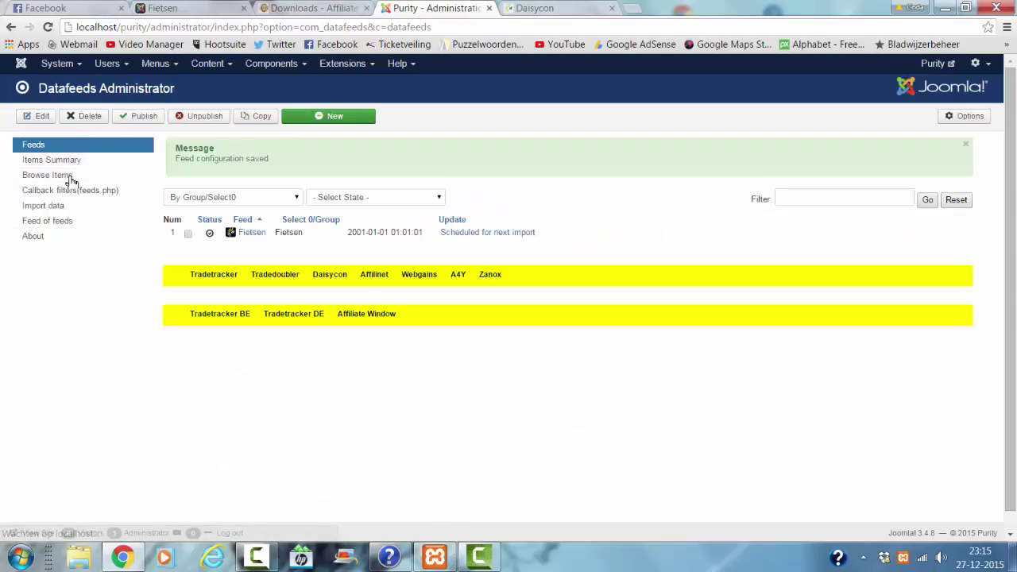
left_click(327, 120)
scroll(294, 219, "down", 2)
scroll(276, 320, "down", 2)
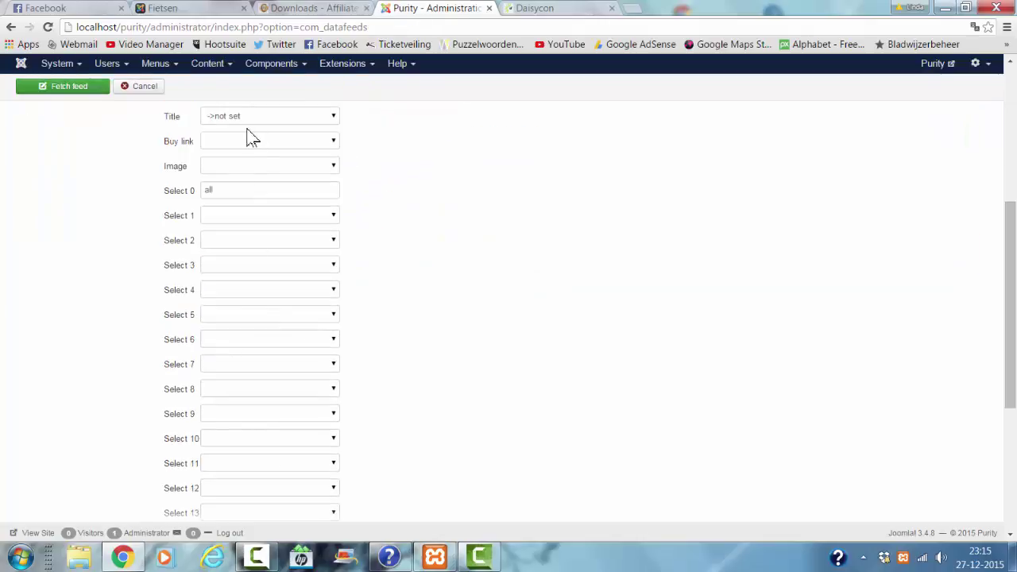
scroll(247, 316, "up", 3)
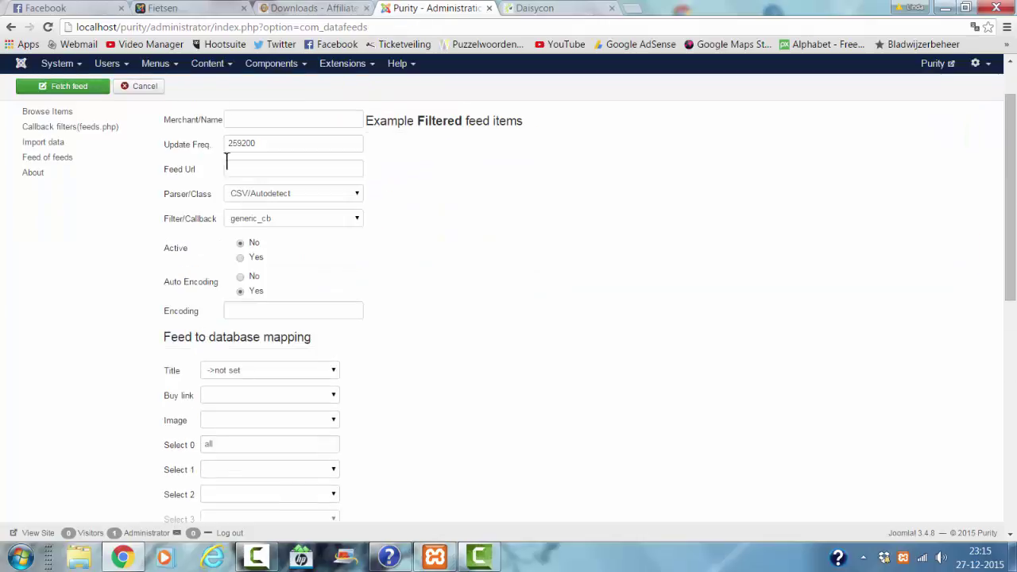
Name the feed fietsen2, paste the Daisycon URL, set Active to Yes and fetch it.
left_click(257, 117)
type("fietsw")
key("BackSpace")
type("e")
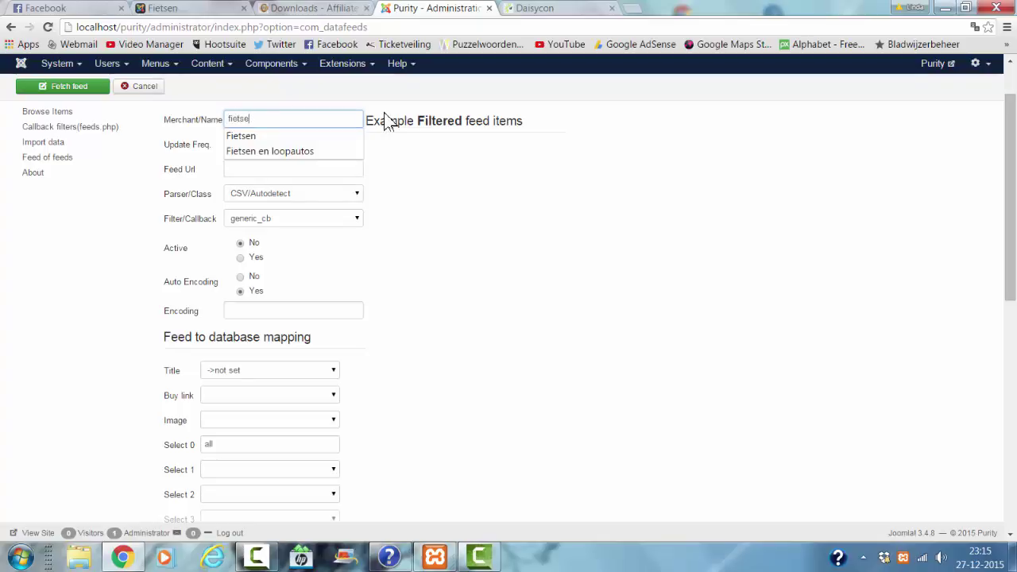
type("n2")
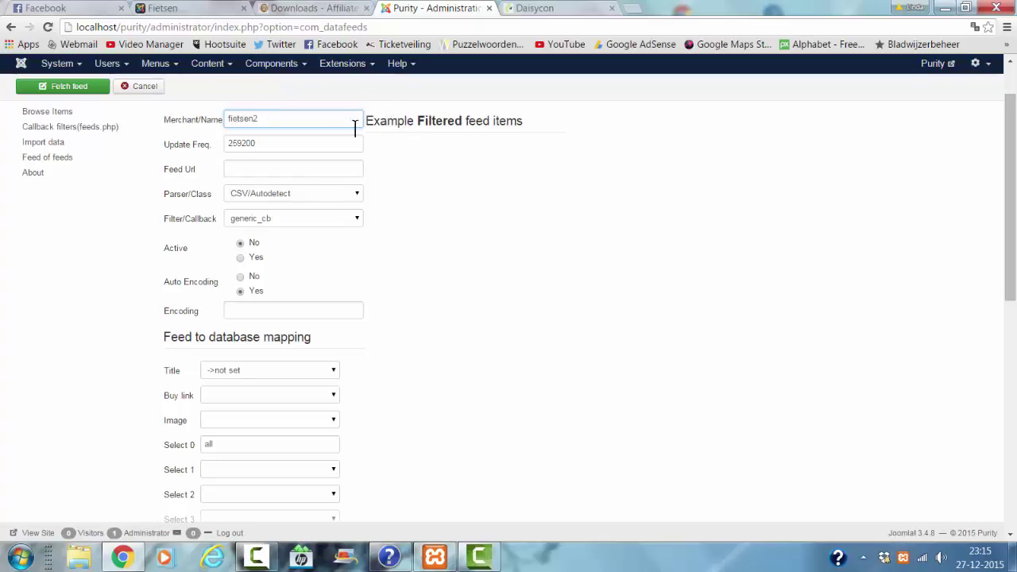
left_click(322, 167)
key("ctrl+v")
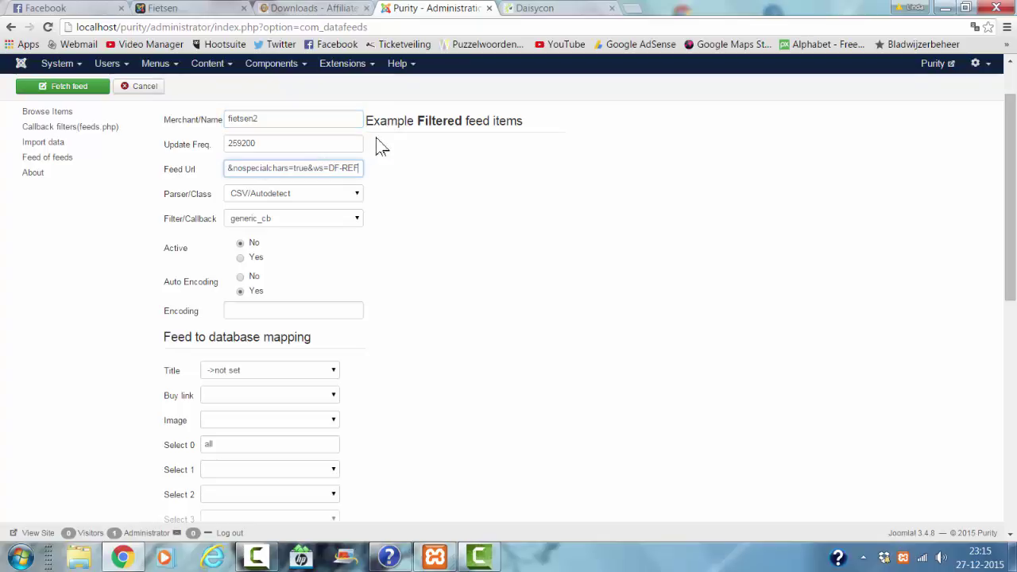
left_click(242, 259)
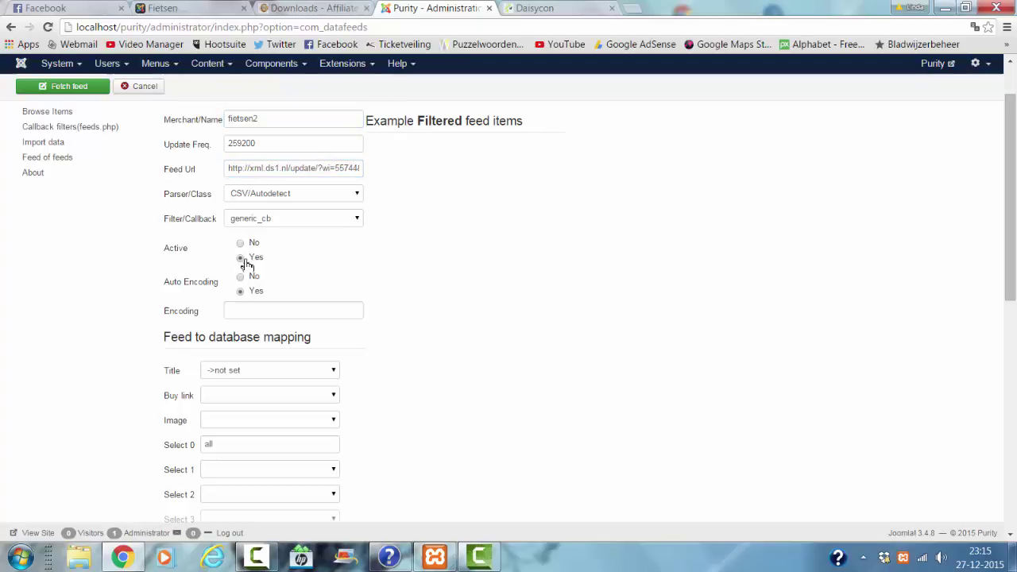
left_click(70, 89)
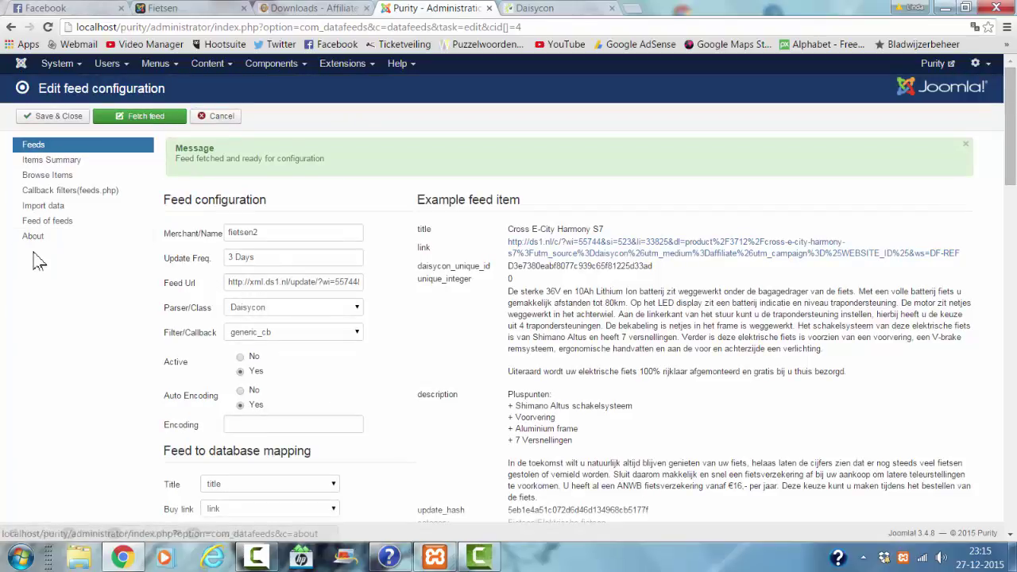
Map the feed's image field to img_medium.
scroll(40, 260, "down", 2)
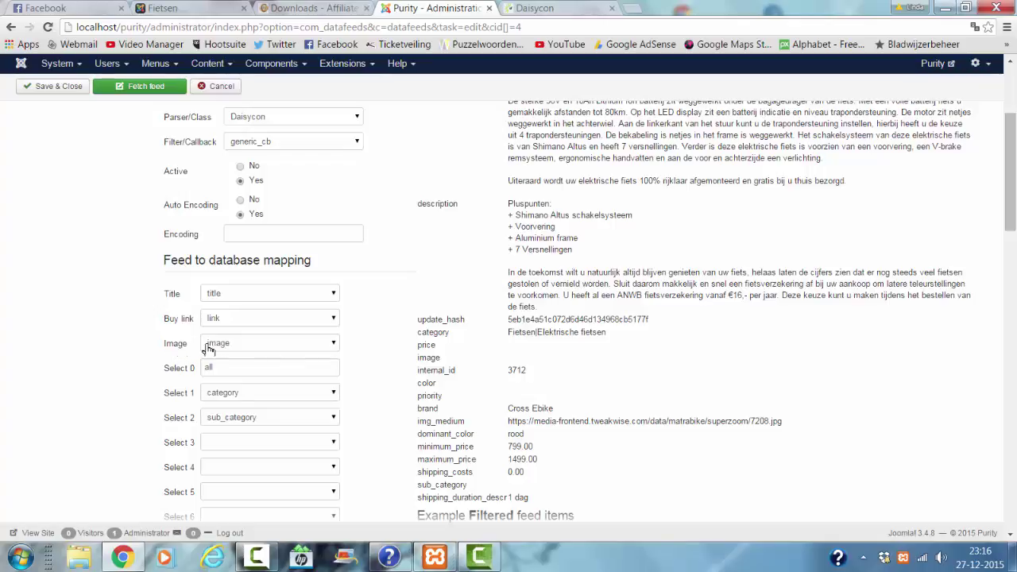
scroll(397, 331, "up", 3)
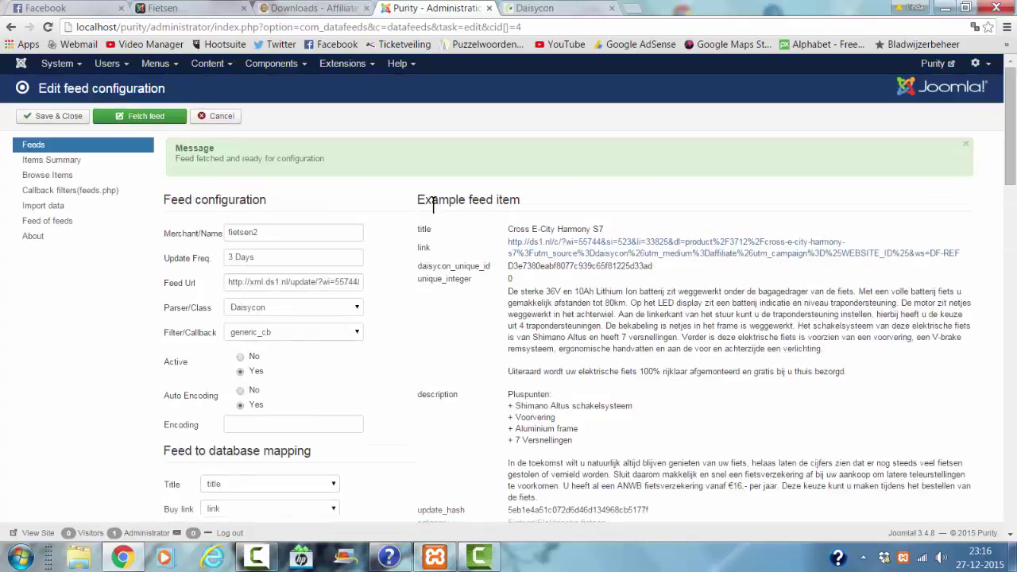
scroll(445, 310, "down", 2)
scroll(449, 296, "down", 1)
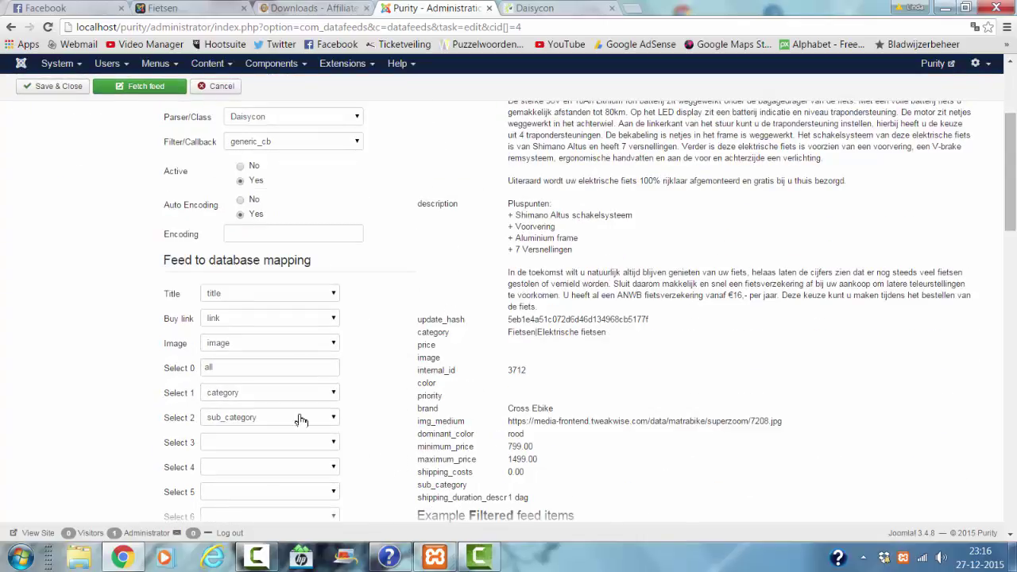
left_click(245, 344)
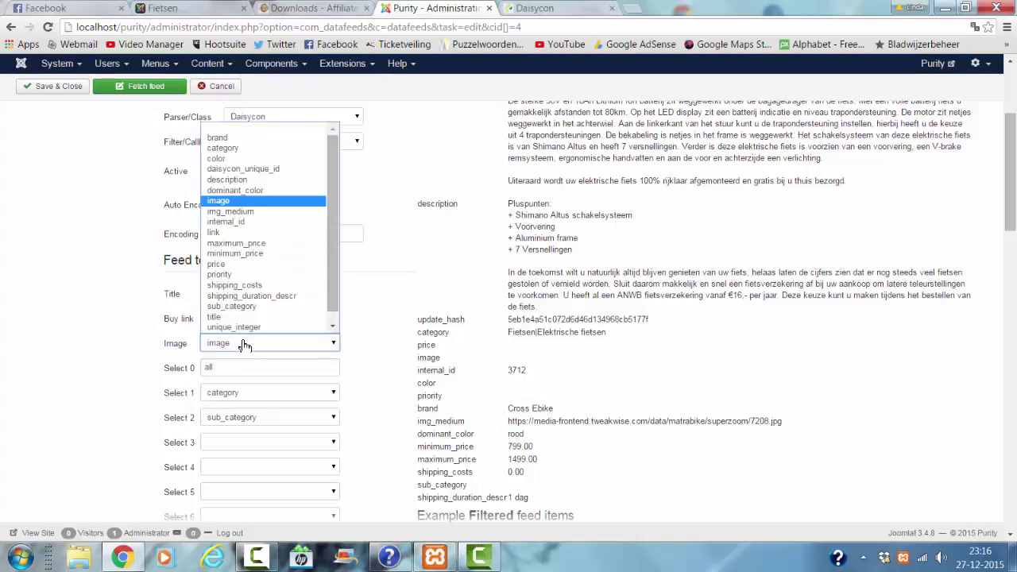
left_click(260, 210)
Locate the minimum_price field in the example bike item.
scroll(511, 322, "down", 3)
scroll(511, 321, "down", 1)
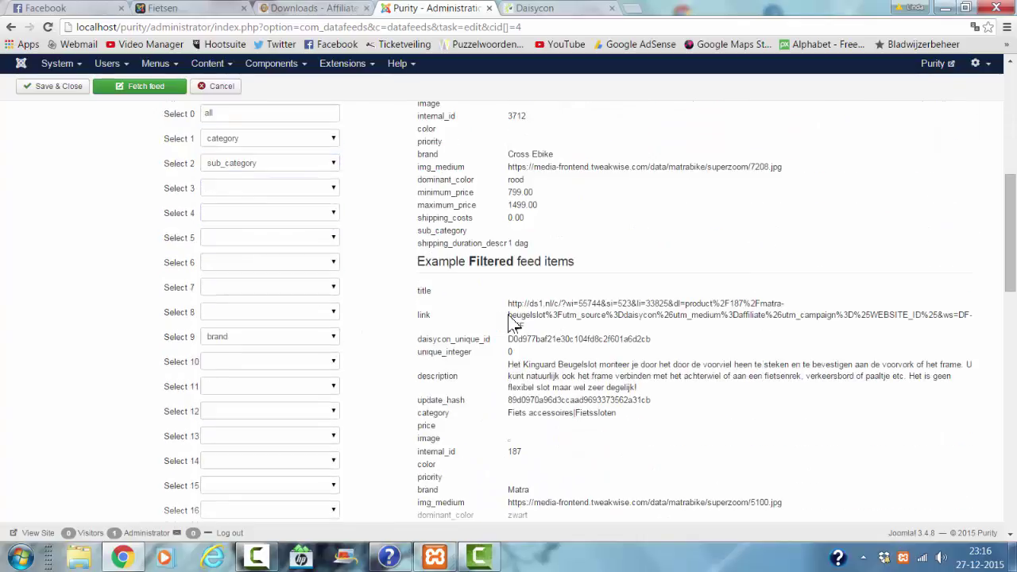
scroll(508, 321, "down", 2)
scroll(403, 378, "down", 1)
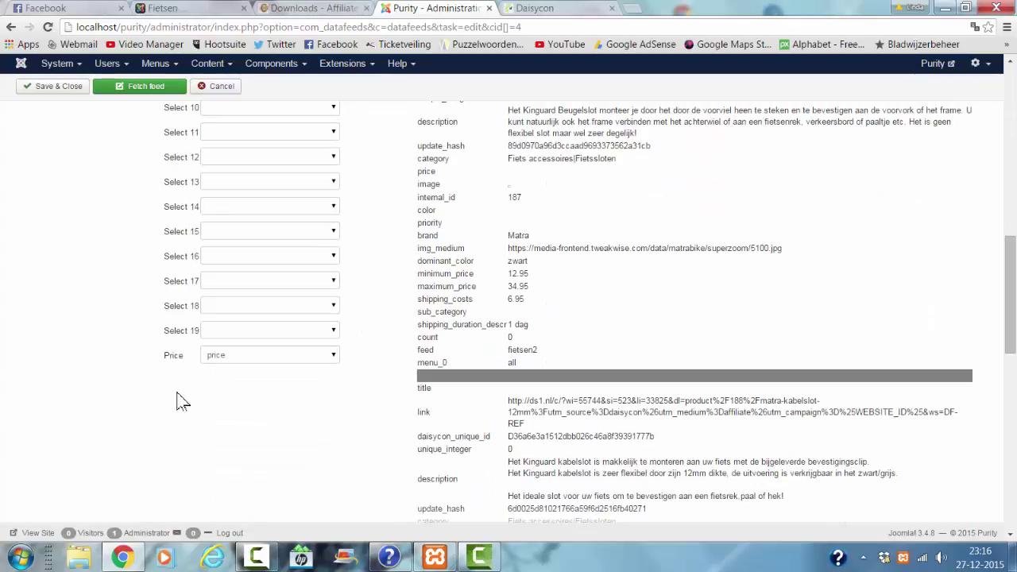
scroll(554, 262, "up", 3)
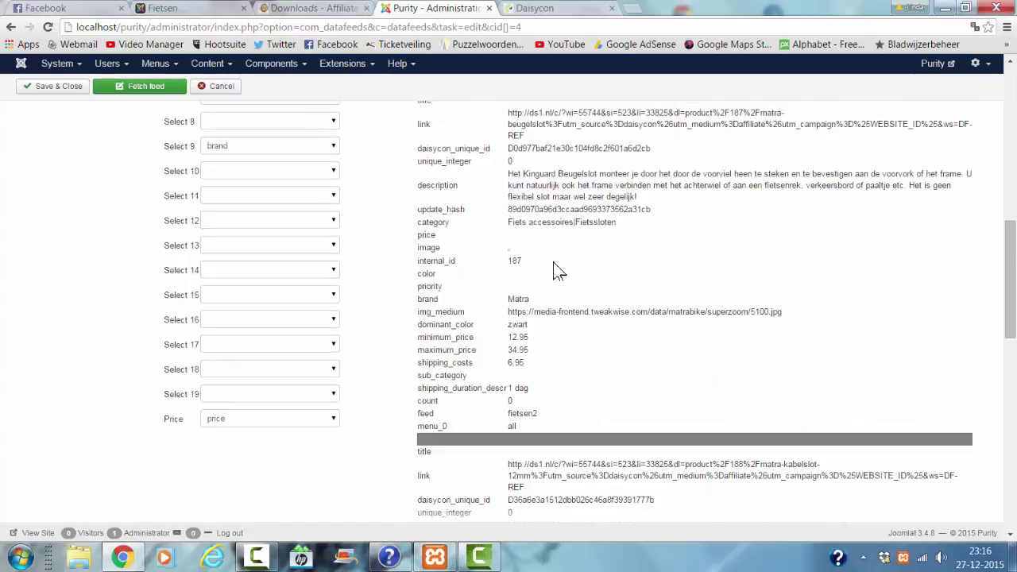
scroll(553, 264, "down", 2)
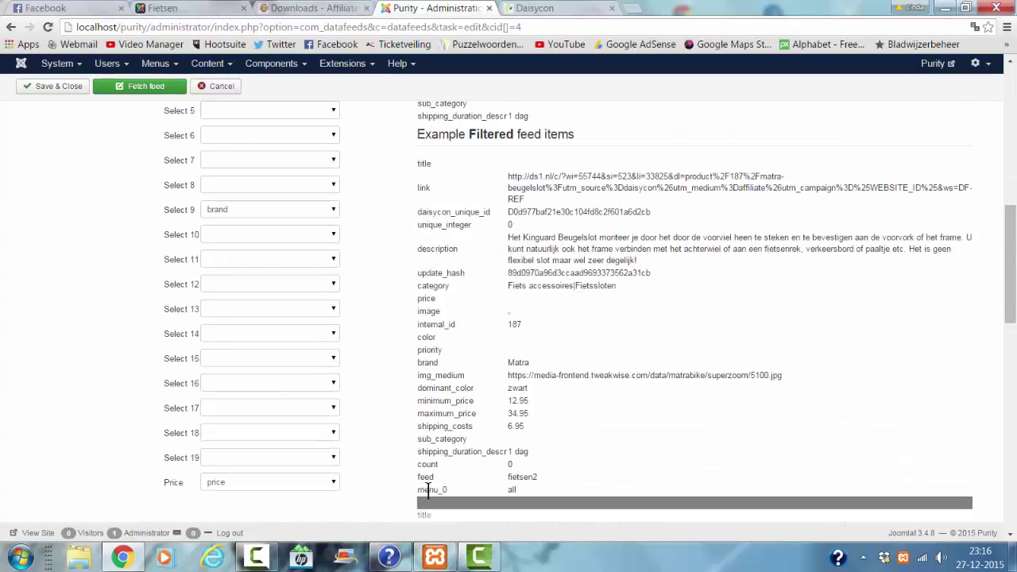
scroll(437, 341, "up", 2)
scroll(430, 270, "up", 1)
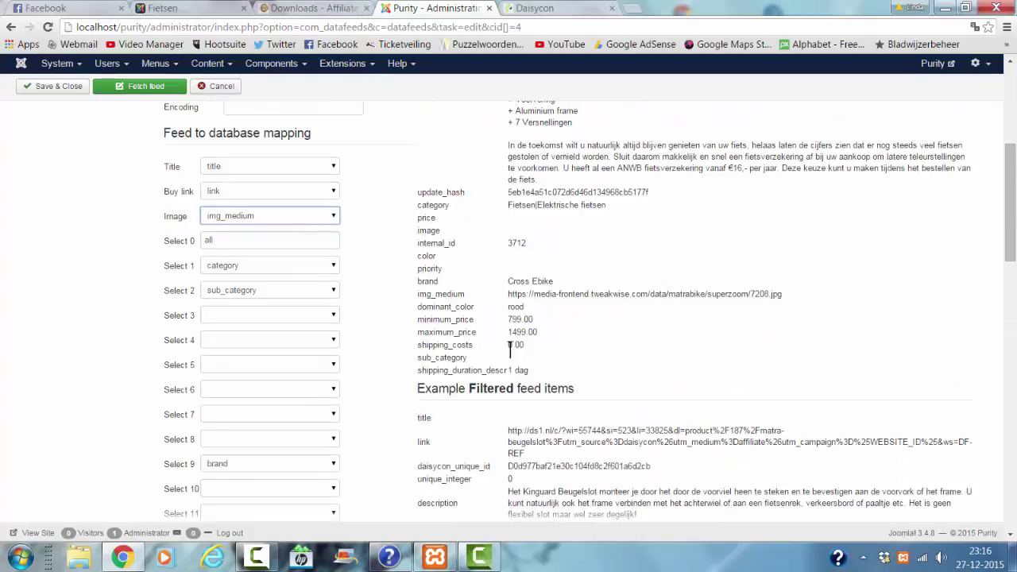
left_click(429, 216)
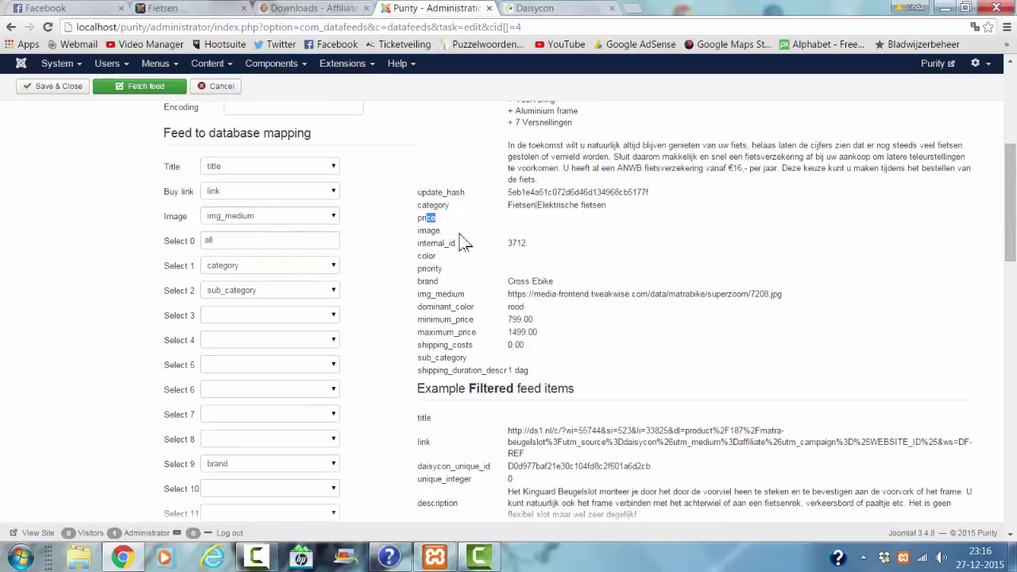
left_click_drag(441, 319, 417, 319)
left_click(648, 263)
Map the Price field to minimum_price.
scroll(303, 432, "down", 3)
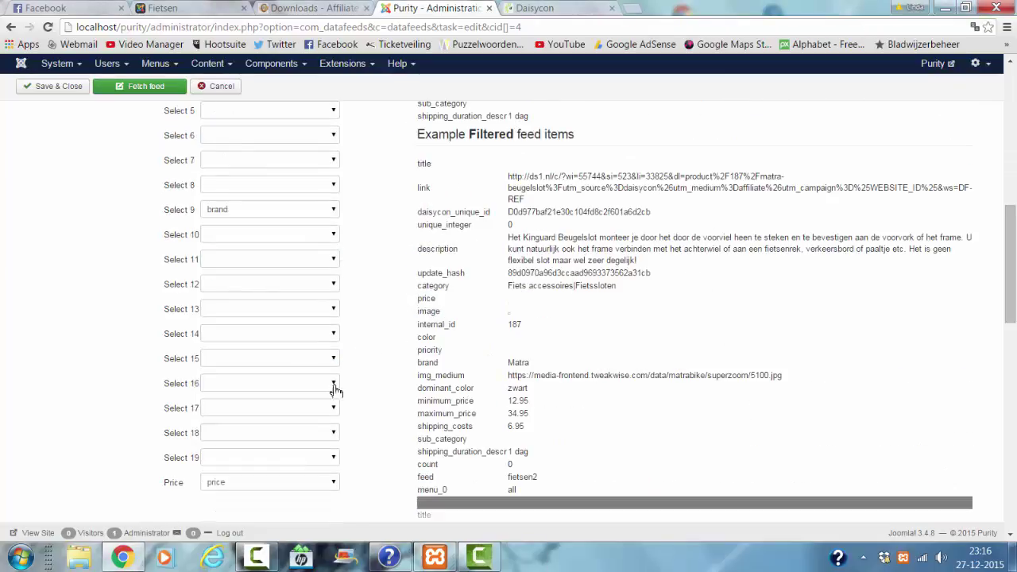
left_click(225, 486)
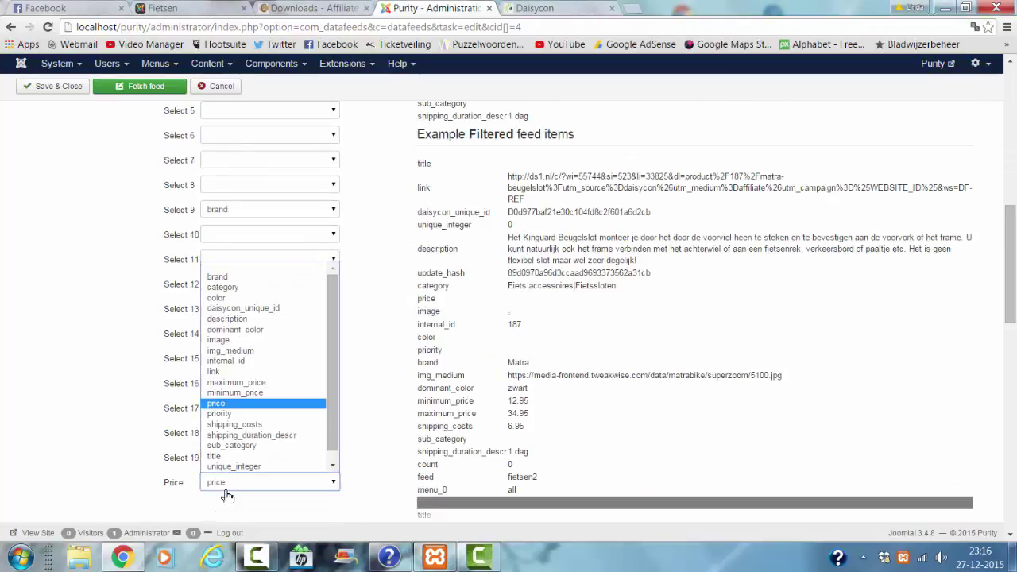
left_click(236, 392)
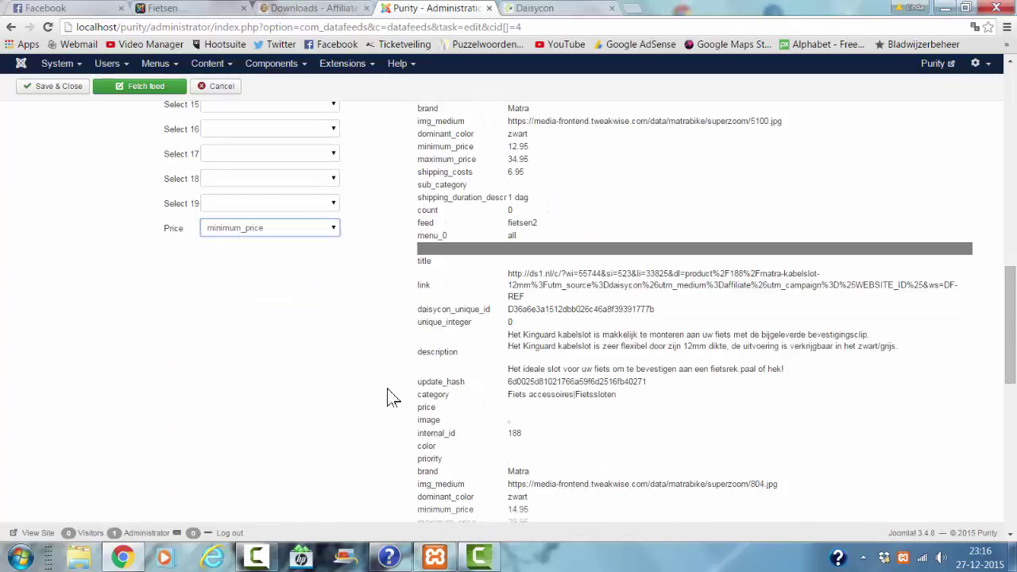
scroll(333, 283, "up", 4)
scroll(332, 282, "up", 3)
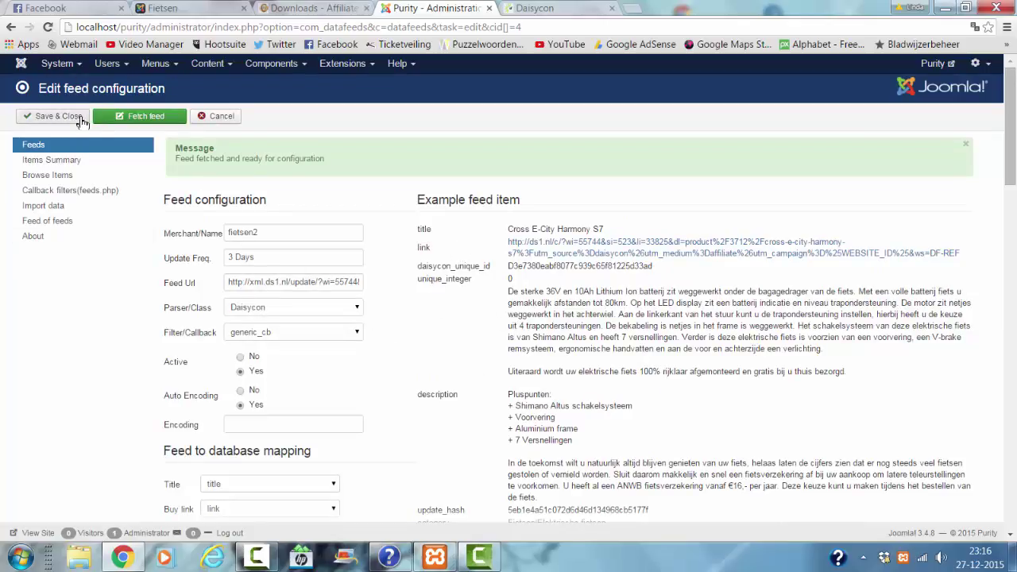
Replace the Select 0 value 'all' with 'fietsen'.
scroll(83, 206, "down", 2)
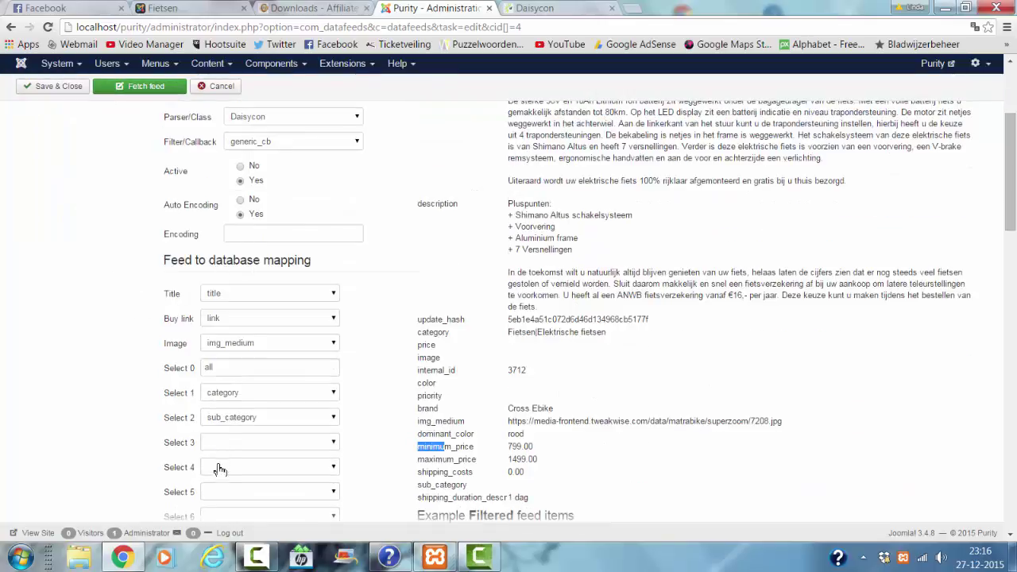
left_click_drag(239, 367, 163, 368)
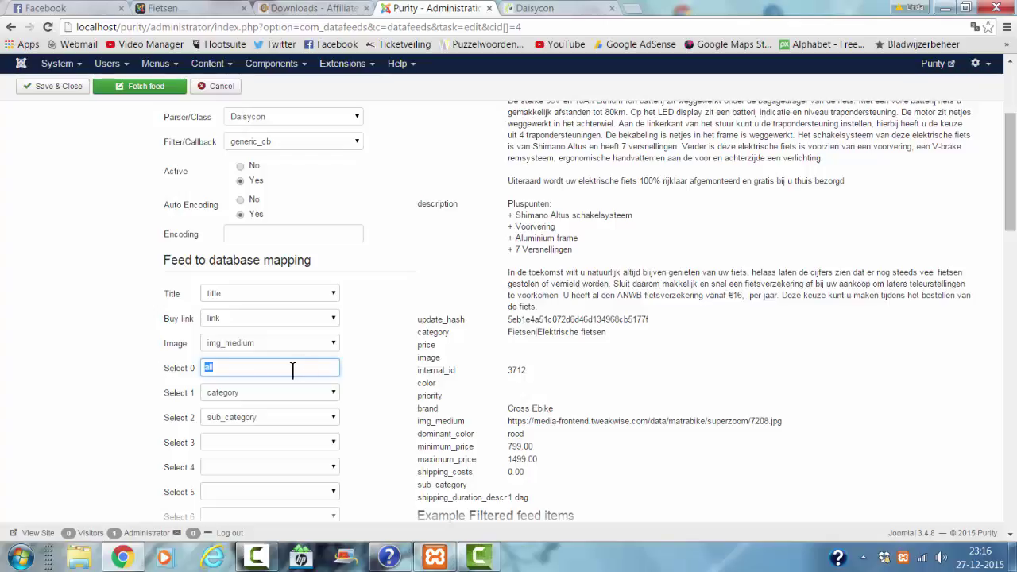
type("fietsen")
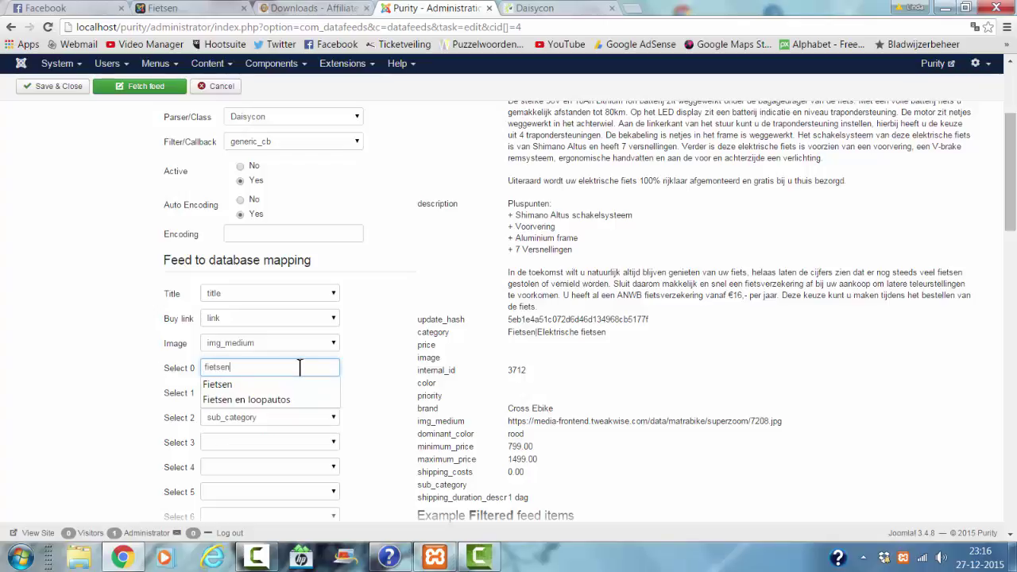
left_click(353, 339)
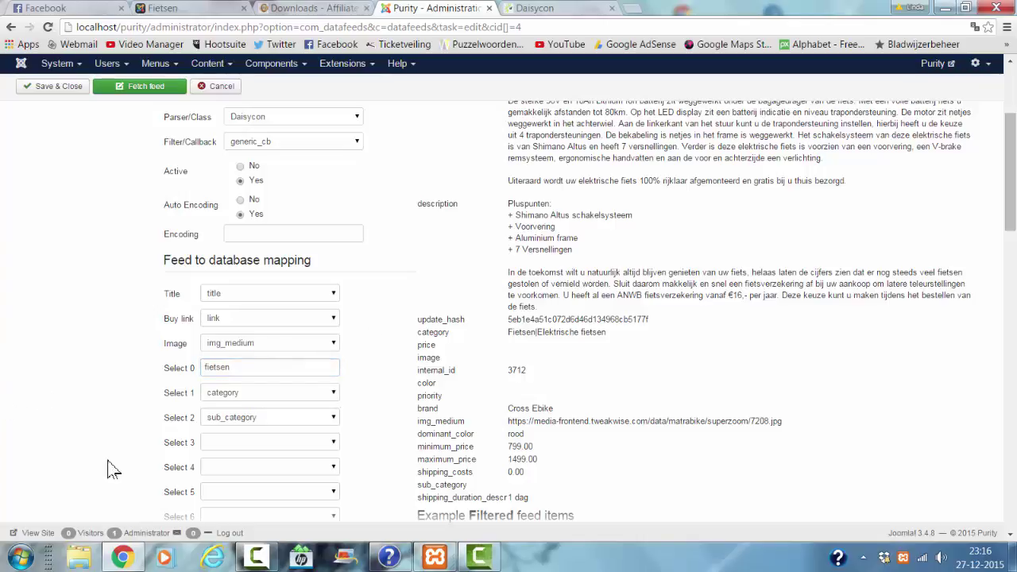
Copy the 'fietsen' value from Select 0 and cancel the feed without saving.
scroll(32, 347, "down", 3)
scroll(32, 347, "up", 3)
scroll(250, 374, "up", 3)
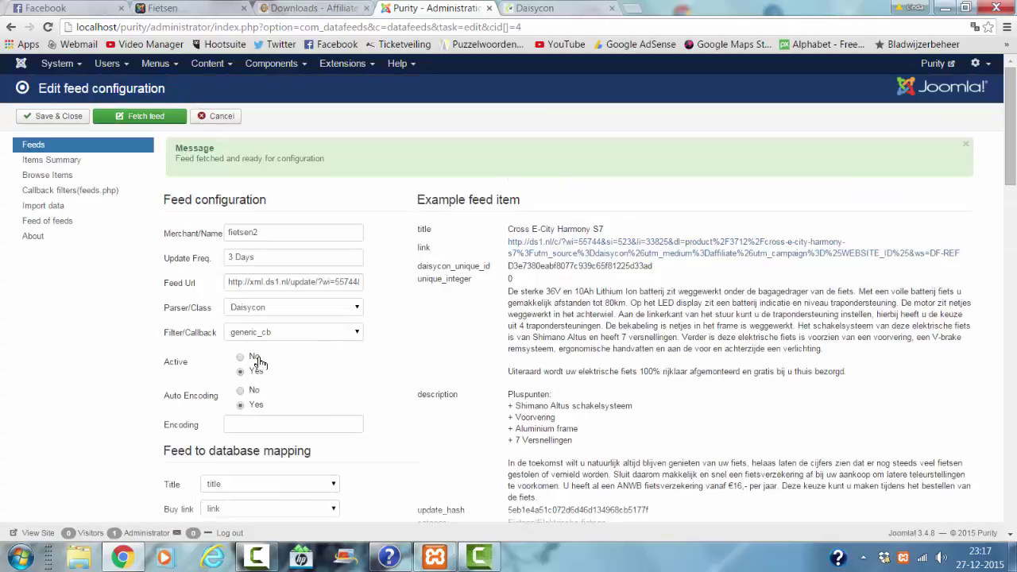
scroll(230, 373, "down", 5)
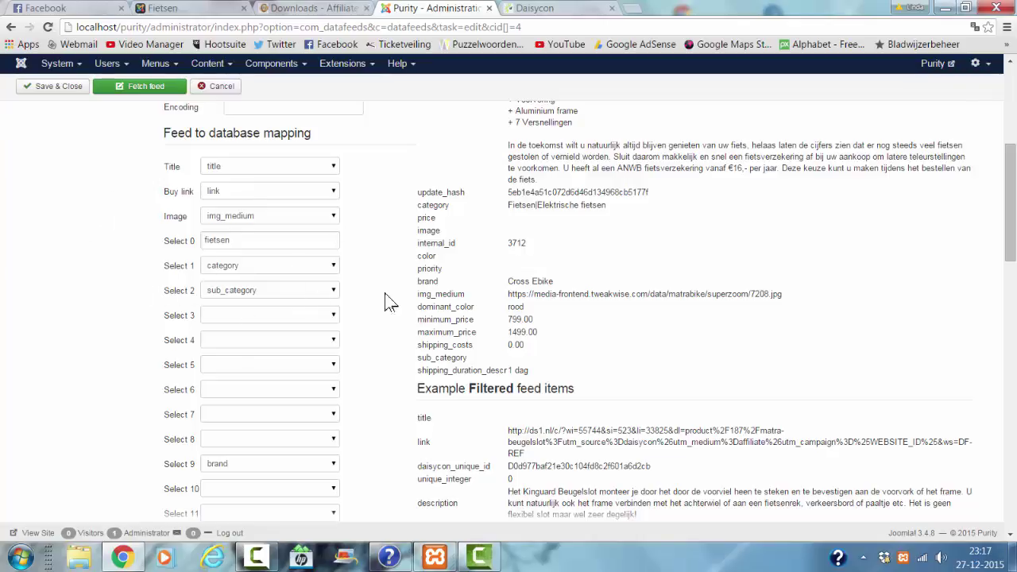
scroll(159, 437, "down", 3)
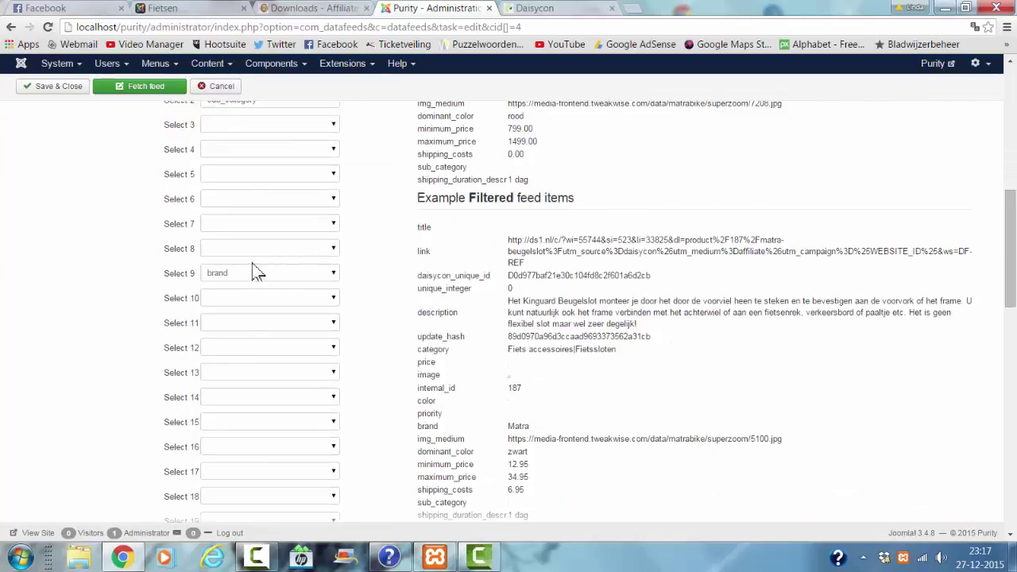
scroll(251, 267, "up", 3)
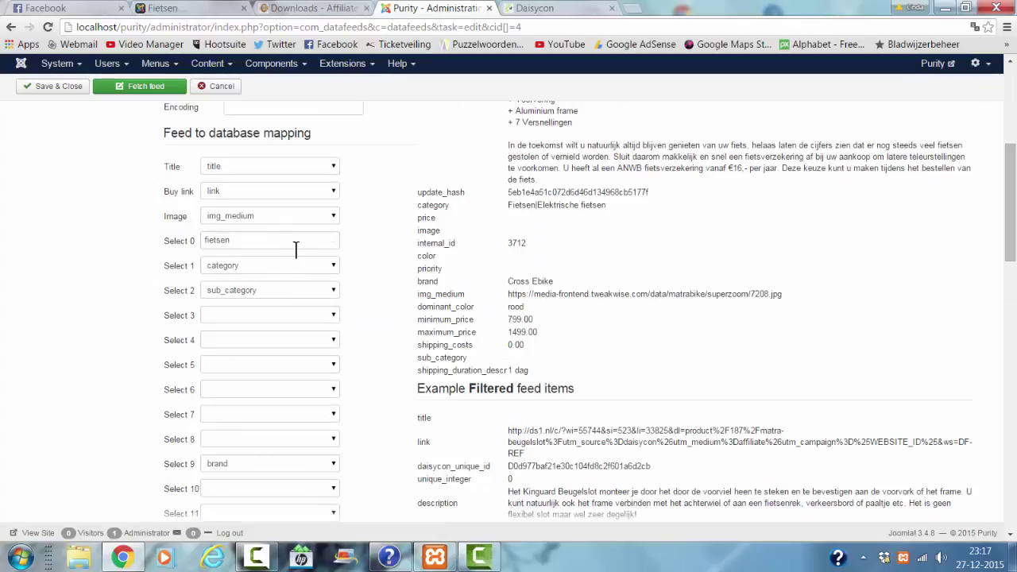
left_click_drag(295, 249, 89, 249)
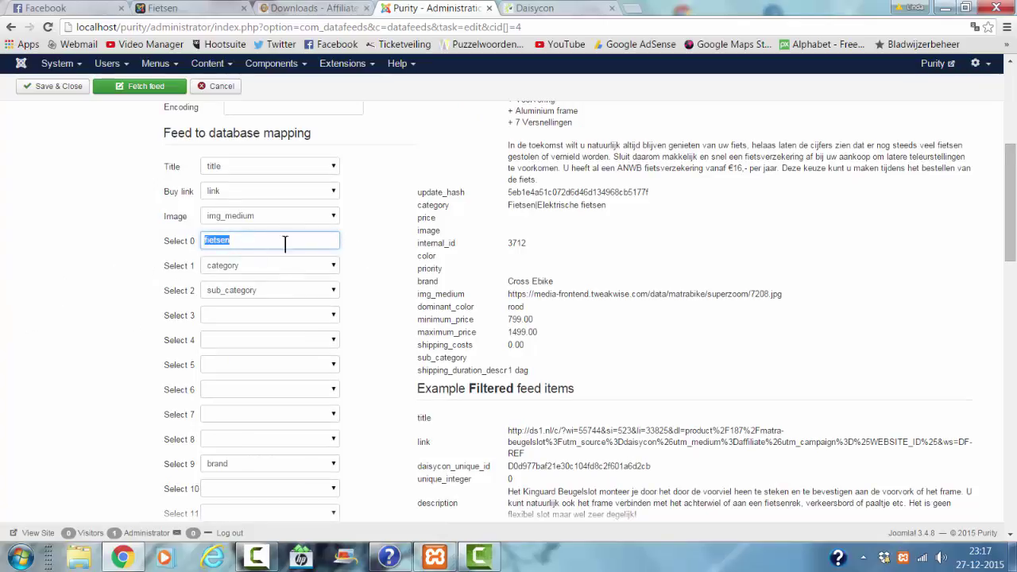
scroll(185, 369, "up", 2)
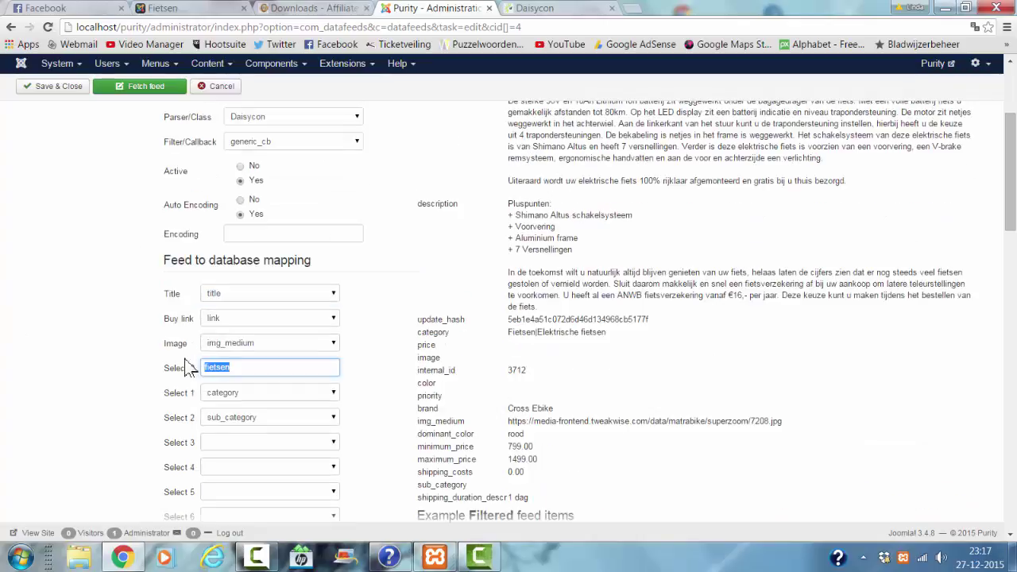
right_click(215, 361)
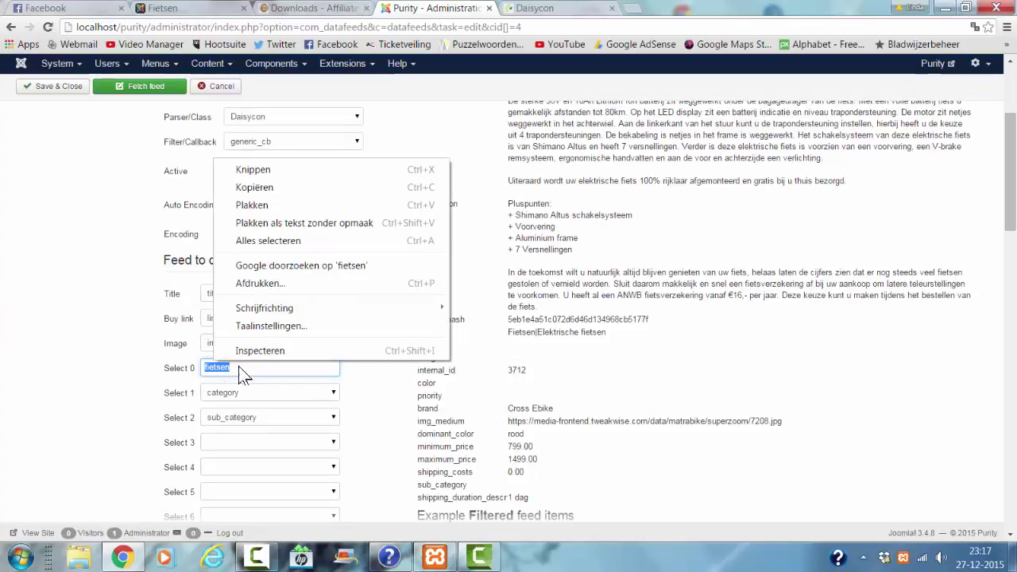
left_click(239, 184)
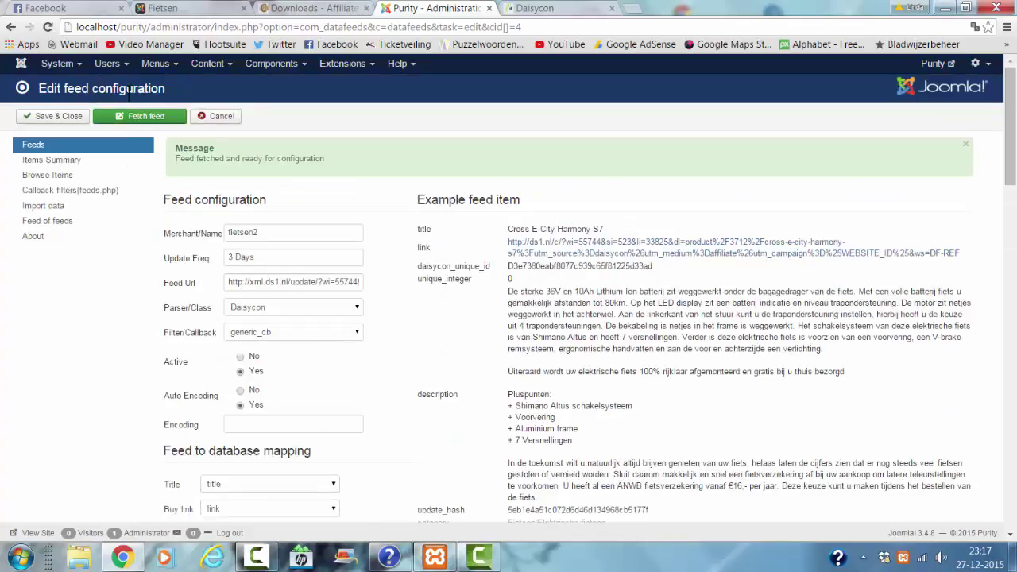
left_click(222, 118)
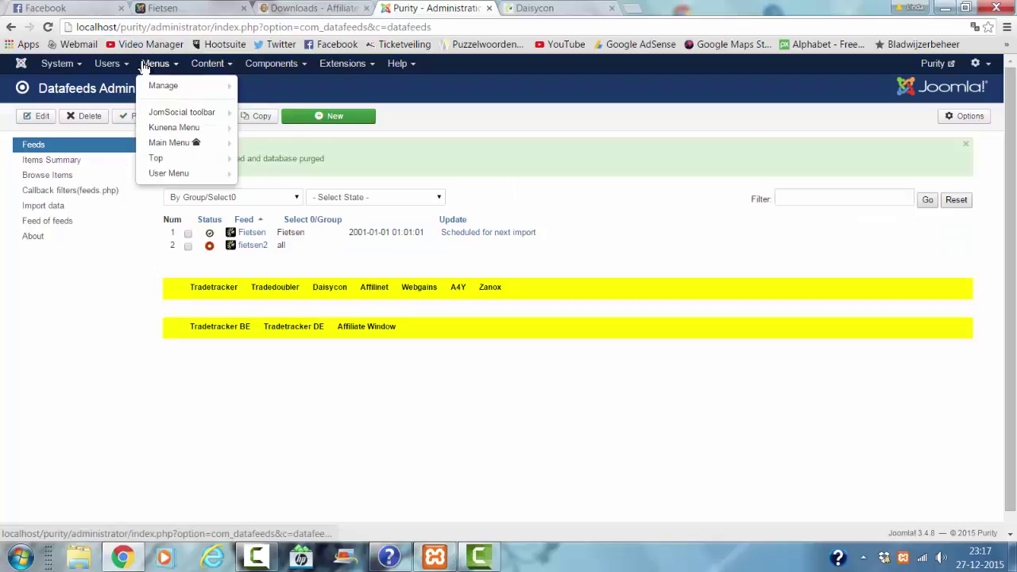
Open Menus > Main Menu and edit the Fietsen feed-items menu item under Shop.
left_click(167, 144)
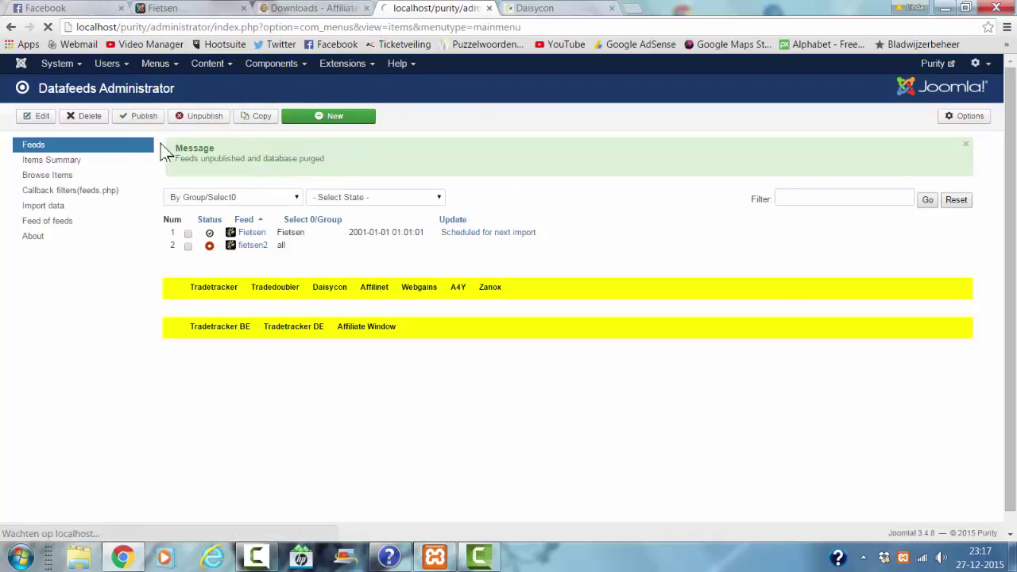
scroll(108, 387, "down", 1)
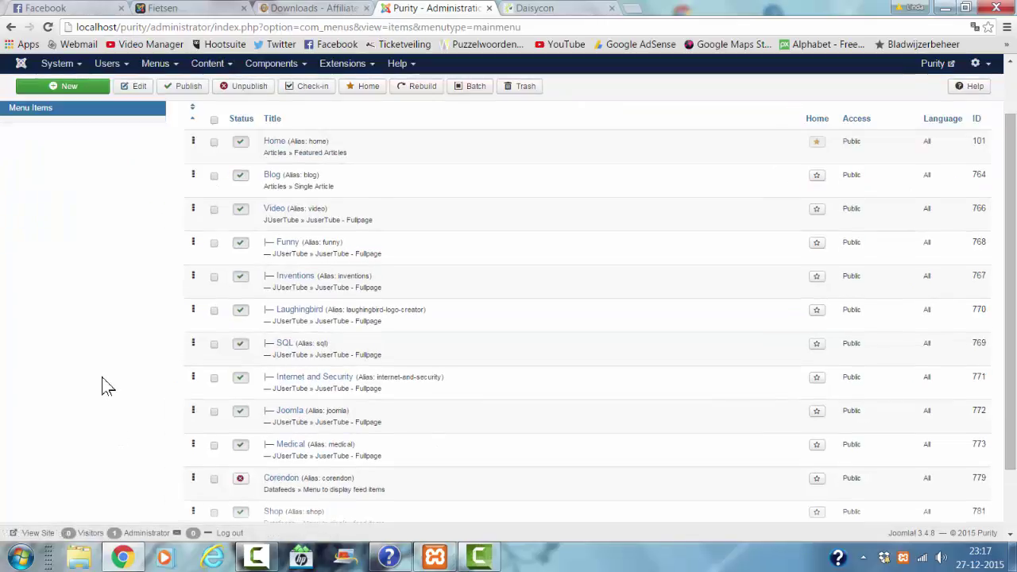
scroll(108, 387, "down", 1)
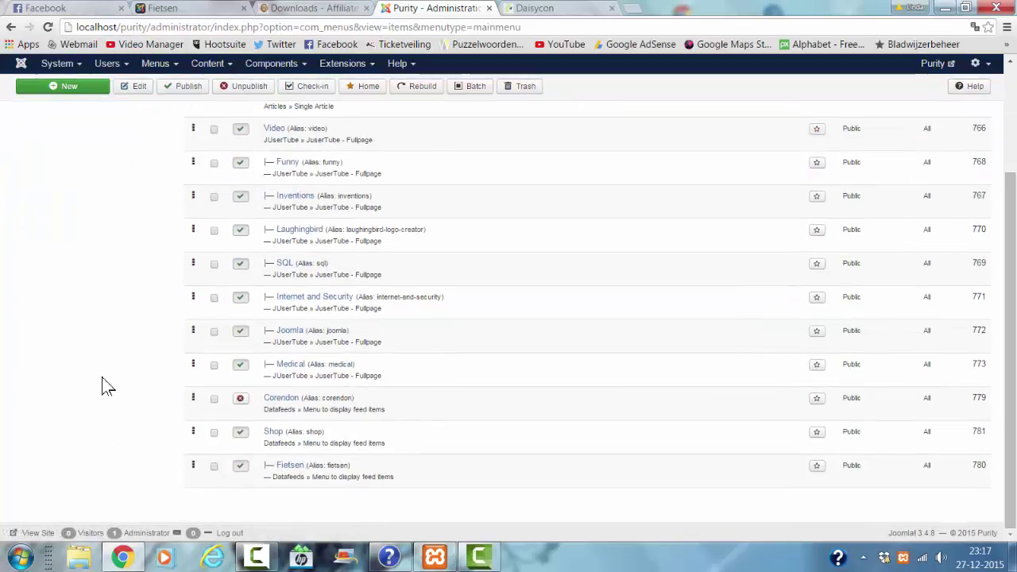
left_click(290, 466)
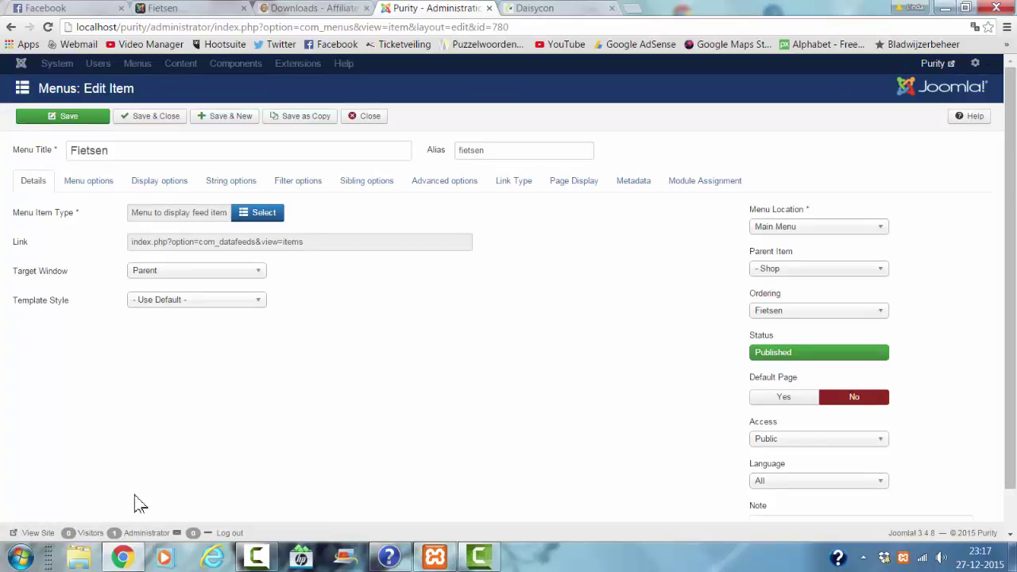
Review the menu item's Display options: sorted by Added, 20 items per page.
left_click(97, 185)
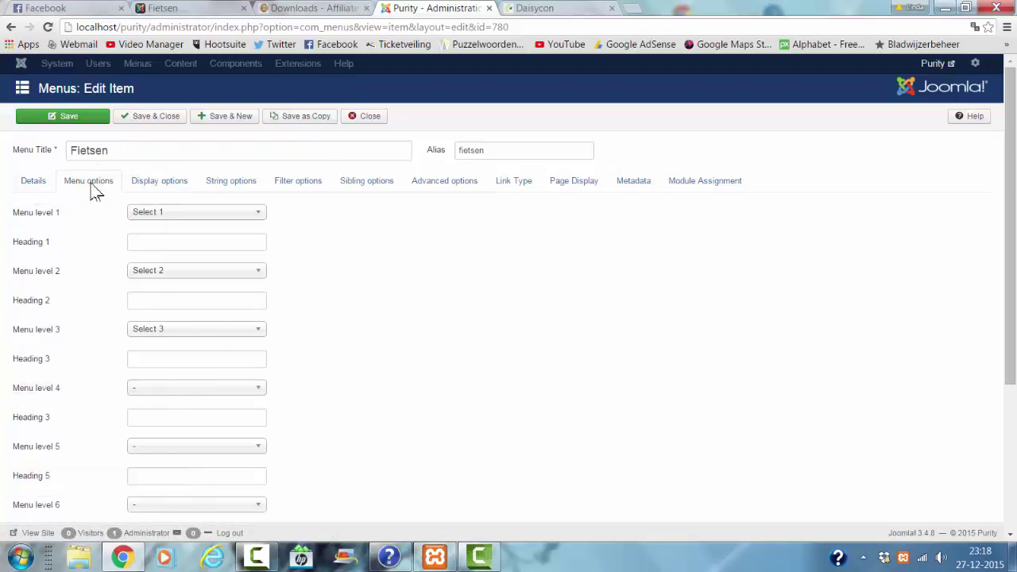
left_click(159, 196)
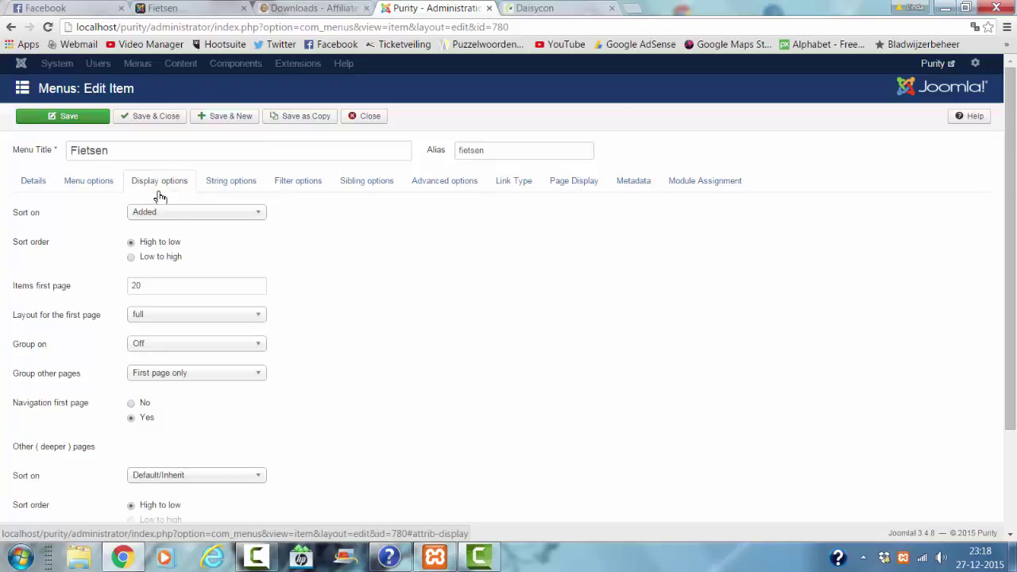
scroll(207, 234, "down", 3)
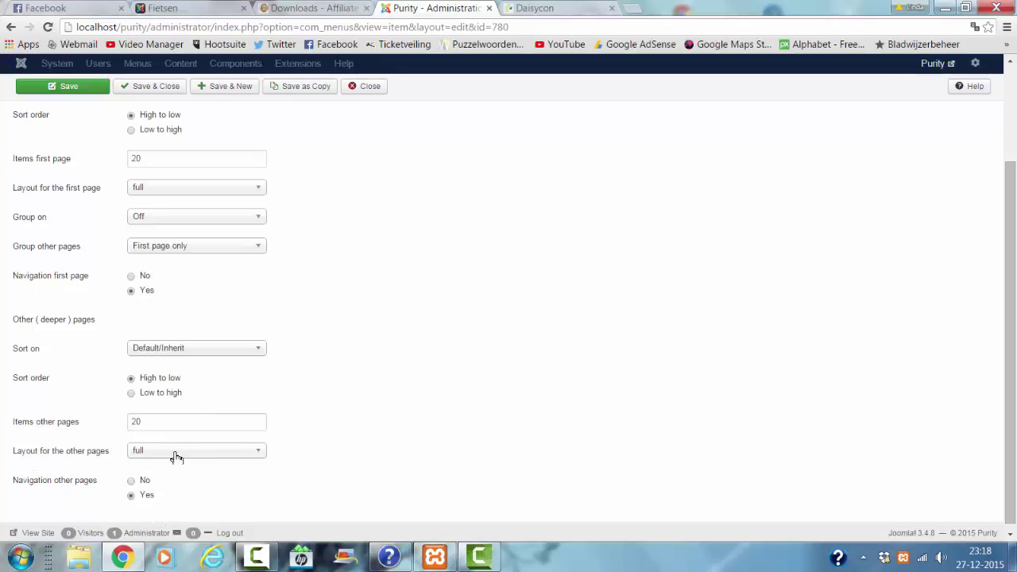
Page through the live Fietsen shop to pages 3 and 5, then return to the editor.
left_click(181, 10)
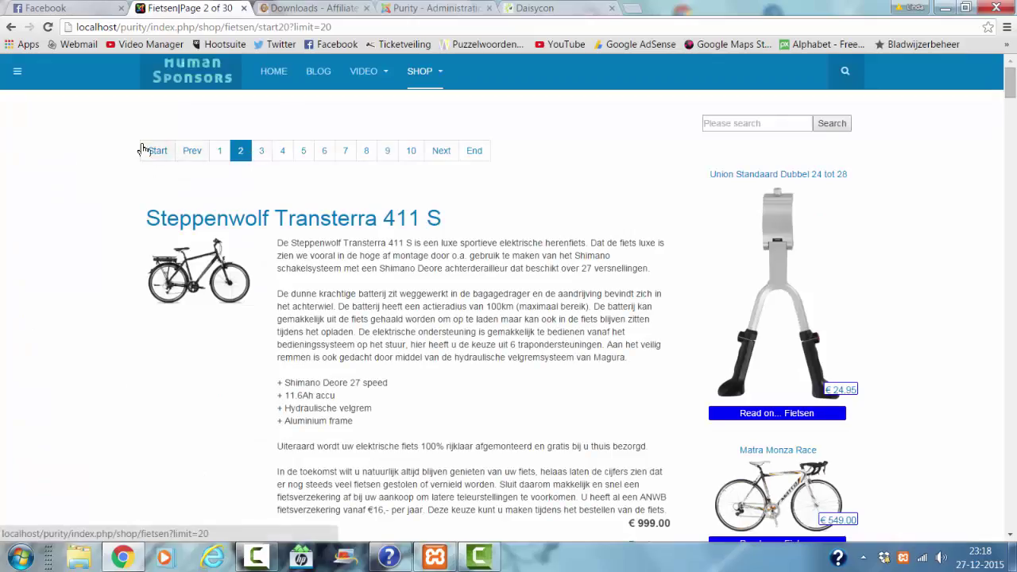
left_click(262, 155)
left_click(304, 152)
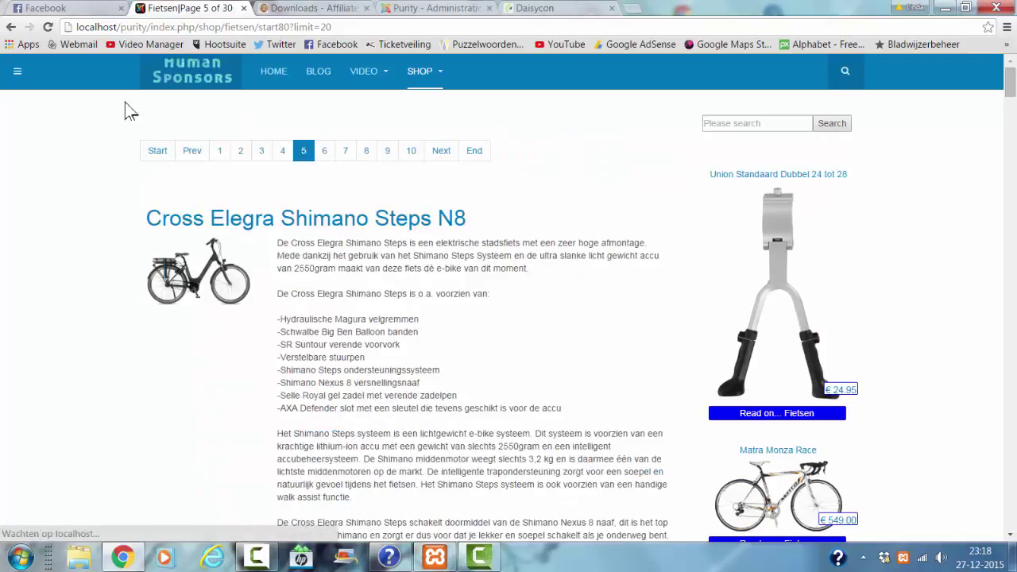
left_click_drag(226, 218, 469, 218)
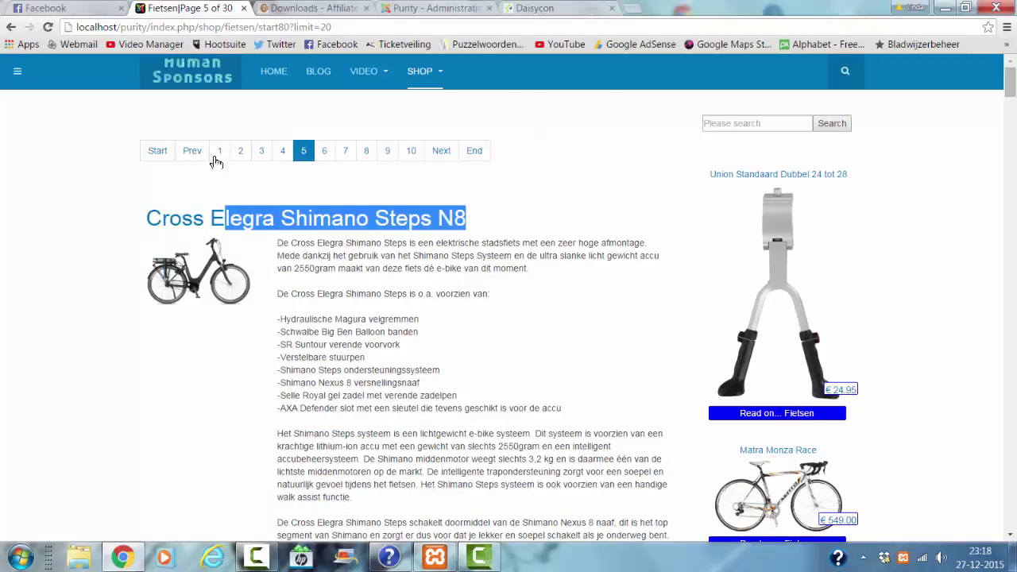
left_click(429, 8)
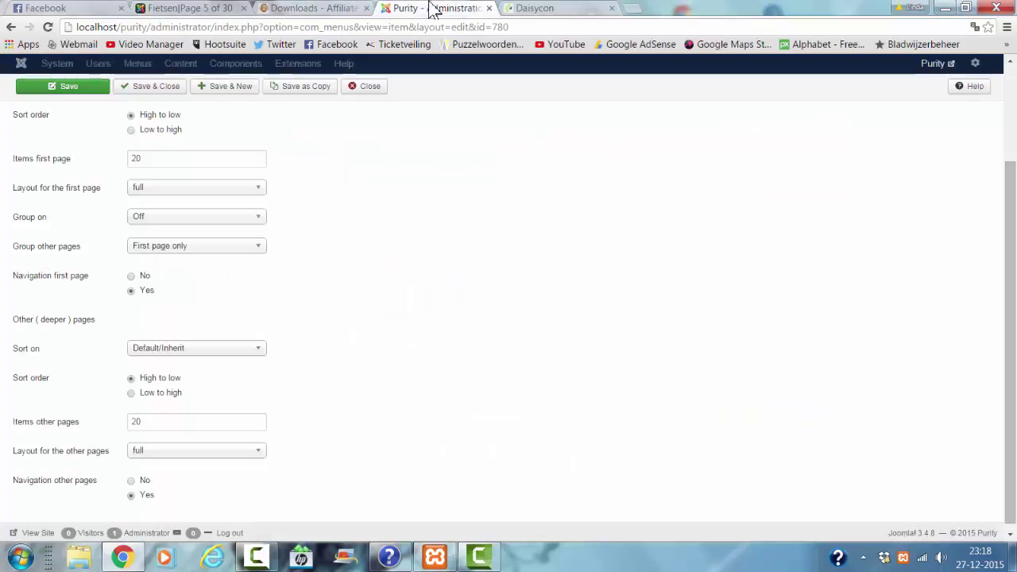
scroll(316, 252, "down", 1)
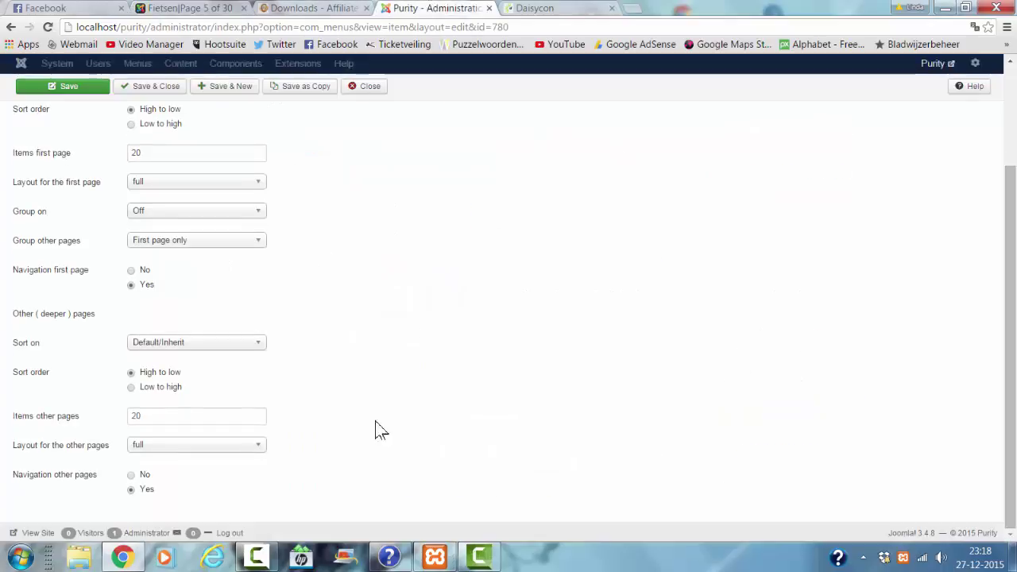
scroll(320, 298, "up", 3)
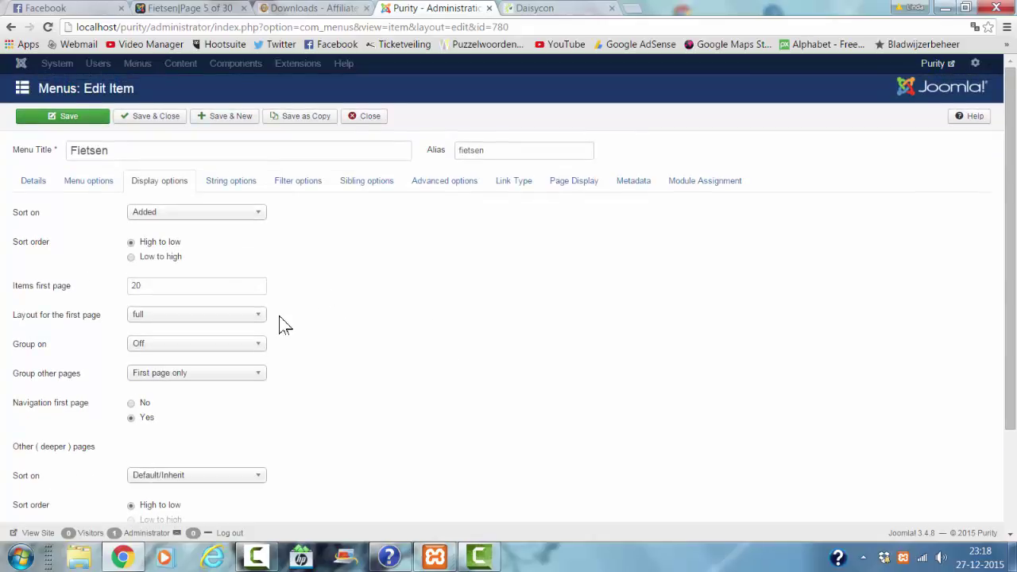
Open the String options labels and select the whole Make Selection label text.
left_click(246, 182)
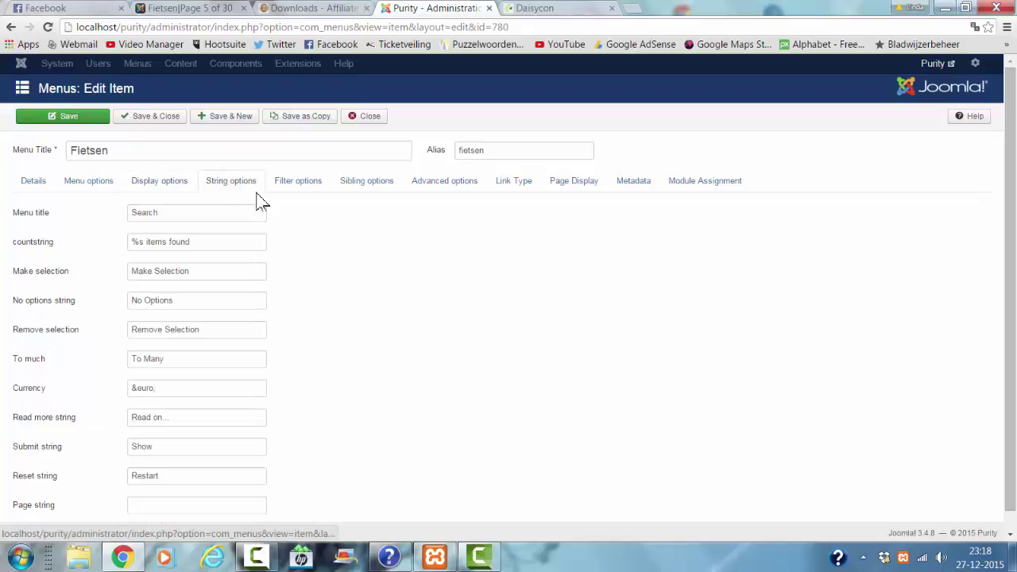
scroll(411, 229, "down", 1)
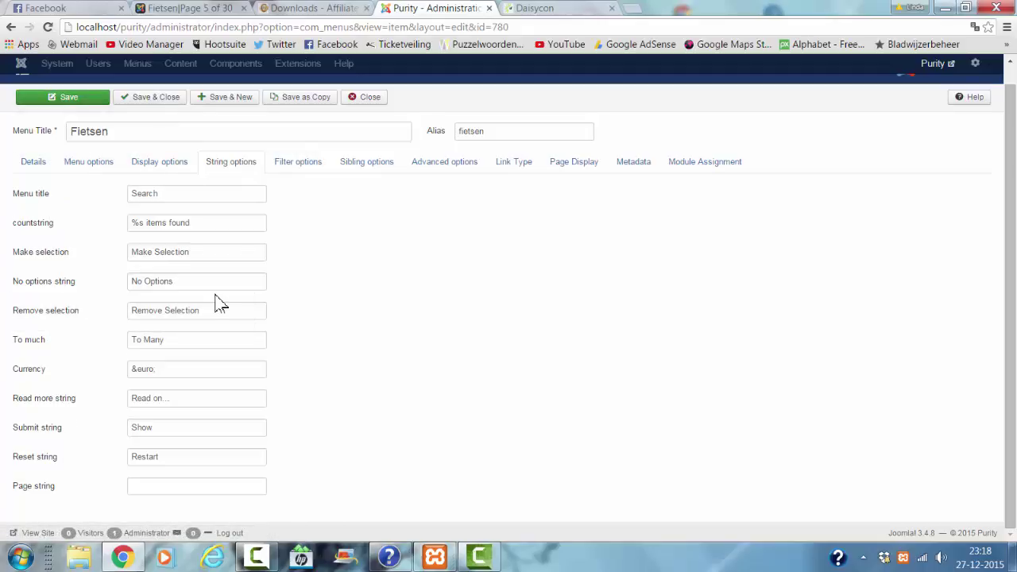
left_click(220, 255)
key("ctrl+a")
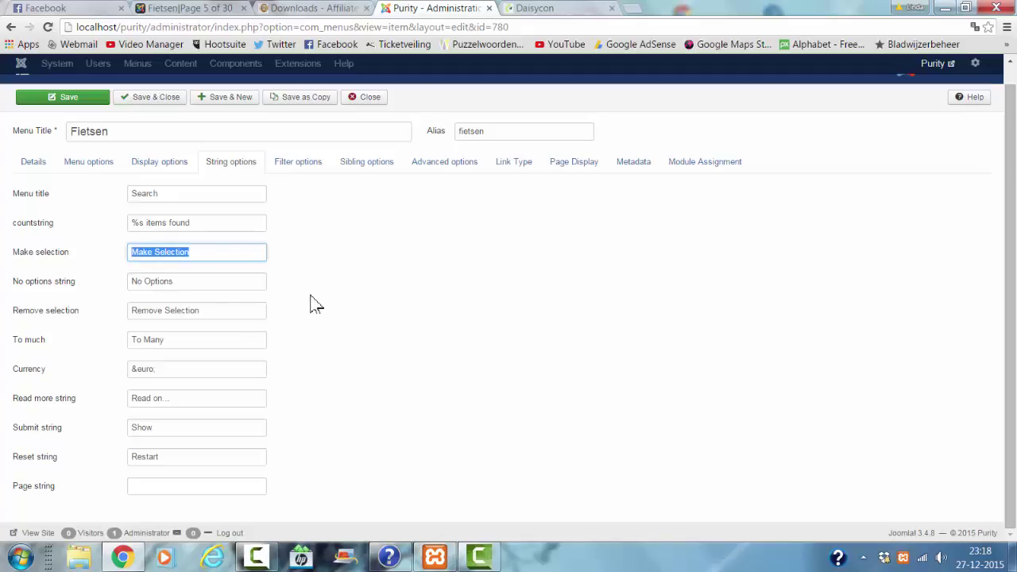
Confirm the Fietsen menu item filters Select 0 on 'Fietsen', then go to Extensions > Modules.
left_click(302, 166)
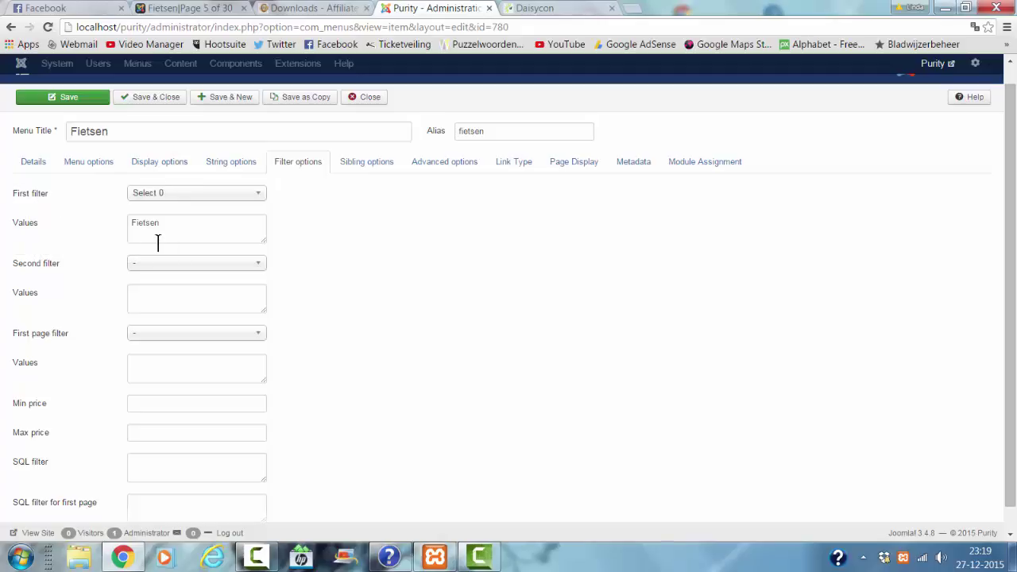
left_click(190, 231)
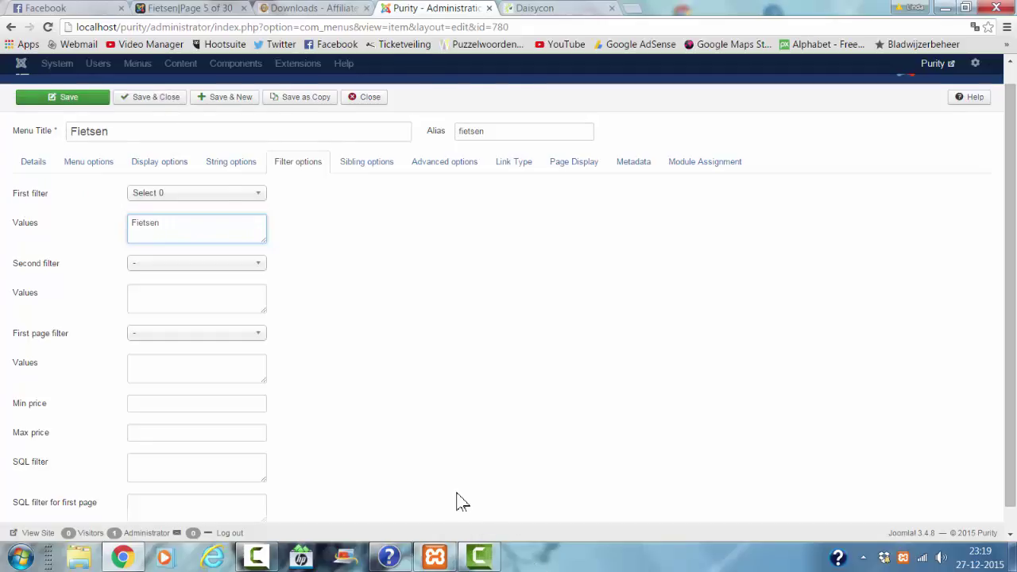
left_click(344, 63)
left_click(348, 111)
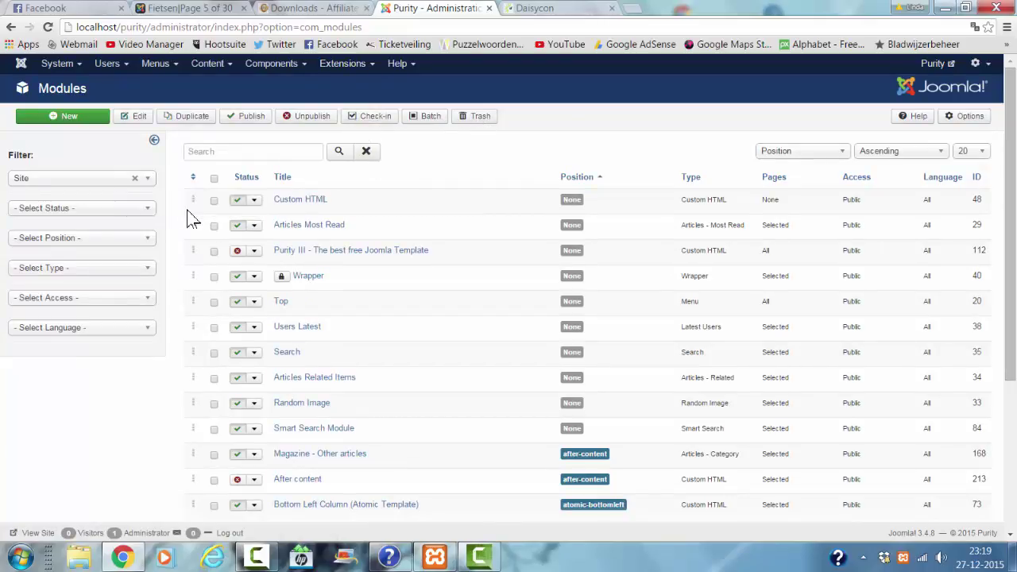
Filter the site modules to type mod_datamenu, then view the live Fietsen shop page.
left_click(79, 267)
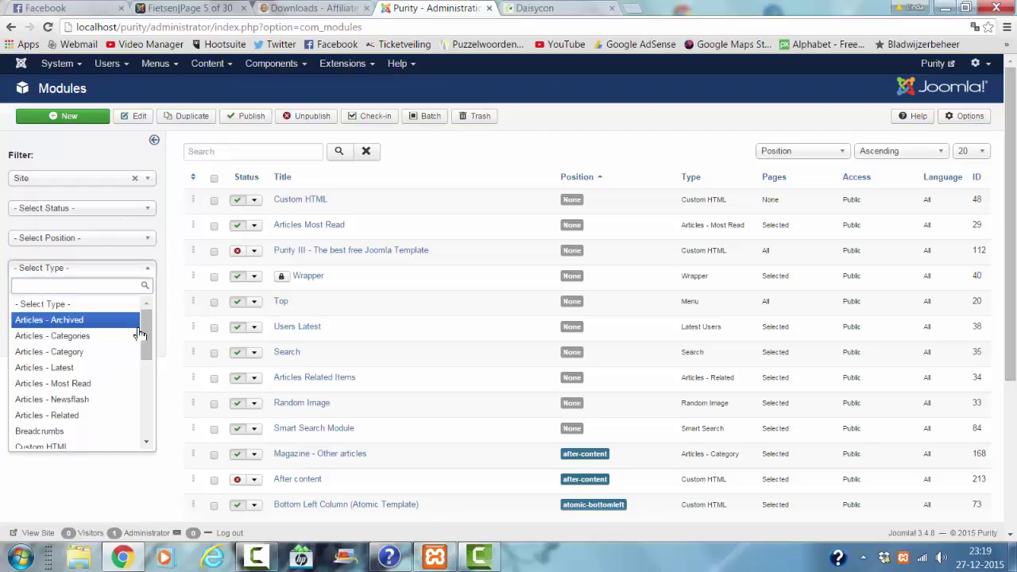
left_click_drag(143, 330, 166, 421)
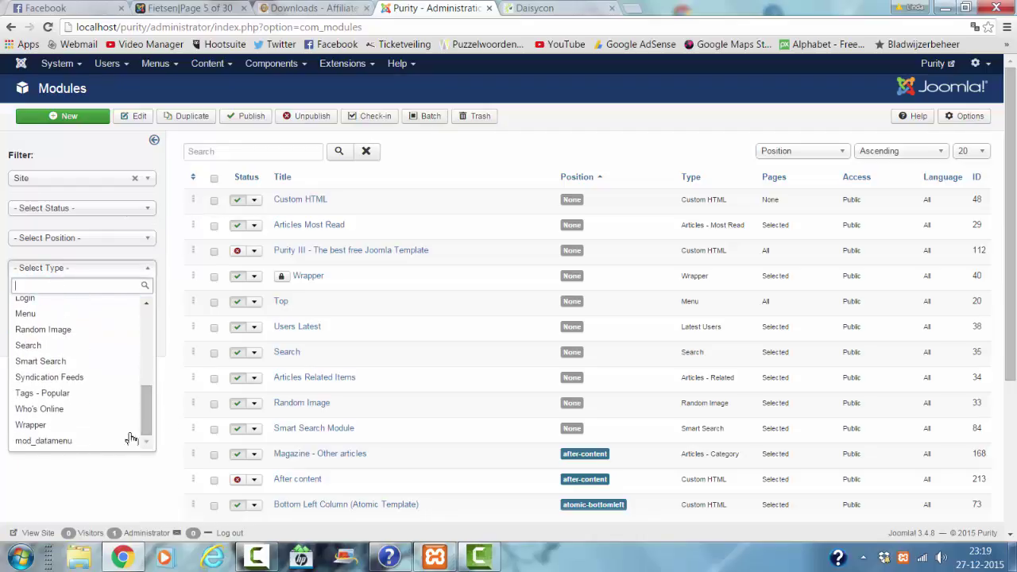
left_click(101, 442)
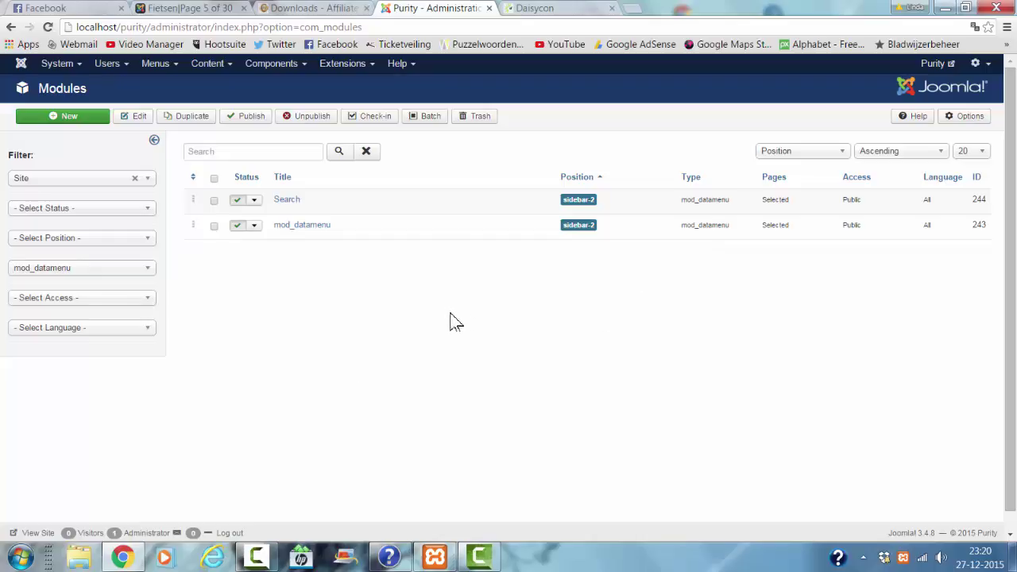
left_click(191, 10)
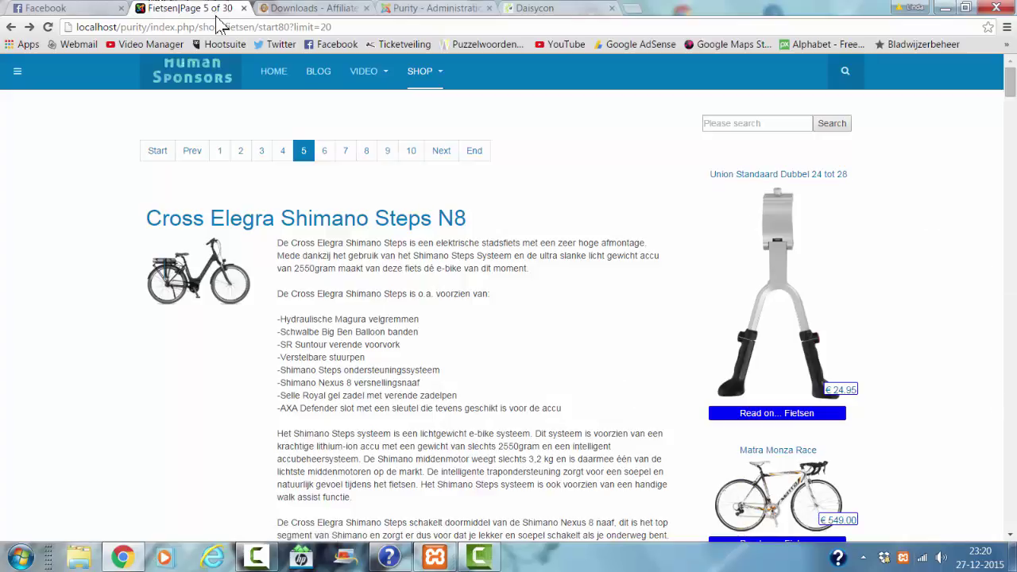
Back in the admin, open the Search datafeeds module and review its settings.
left_click(424, 8)
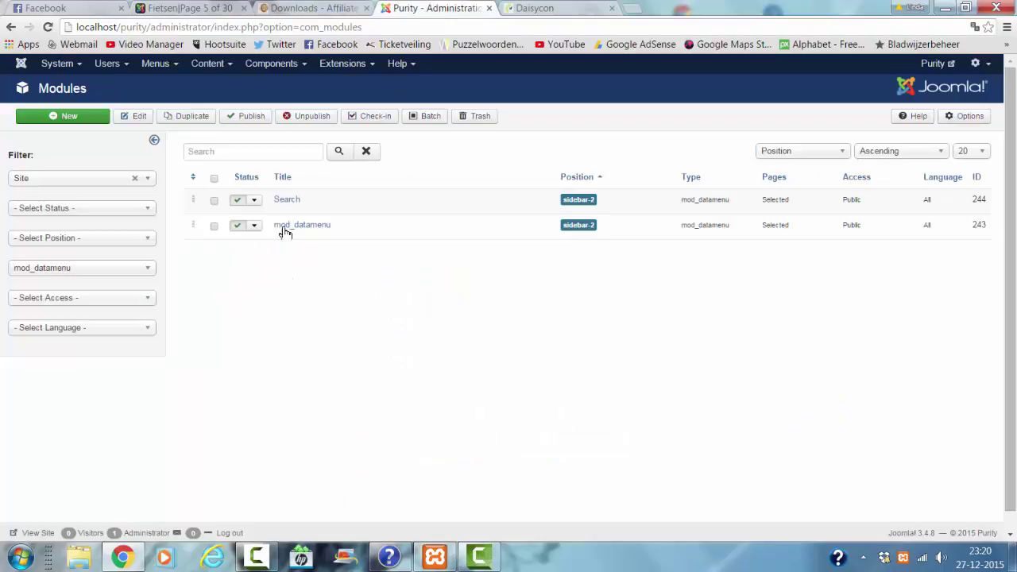
left_click(287, 202)
scroll(407, 200, "down", 1)
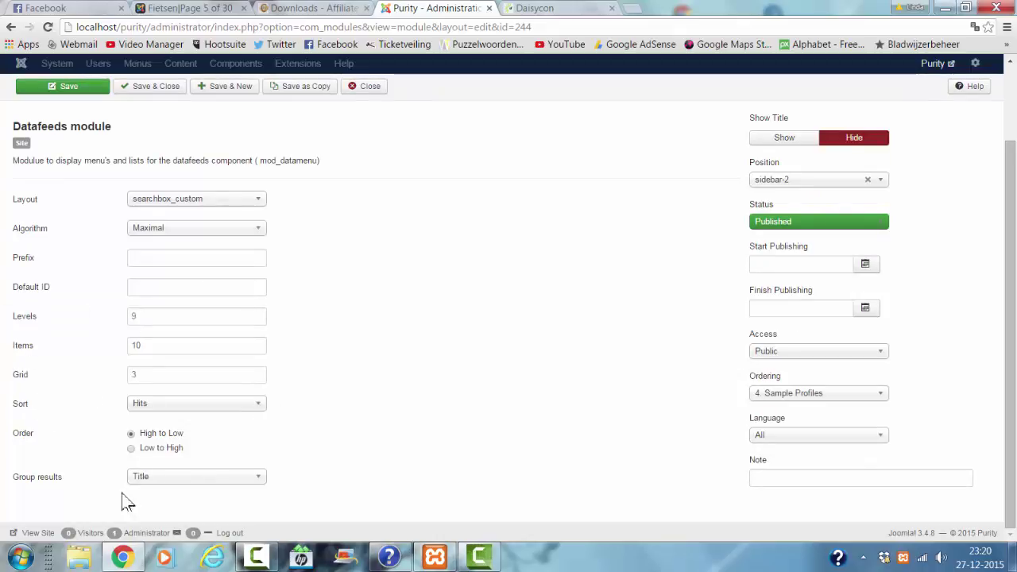
scroll(385, 415, "up", 2)
scroll(385, 415, "down", 2)
scroll(358, 381, "up", 2)
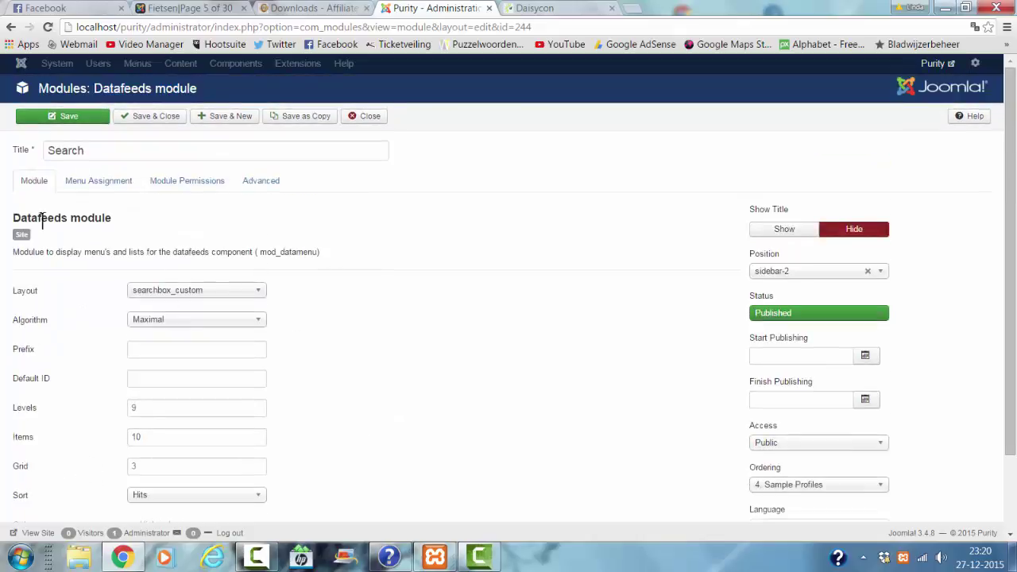
Review the Search module's Advanced settings, then save and close it.
left_click(278, 178)
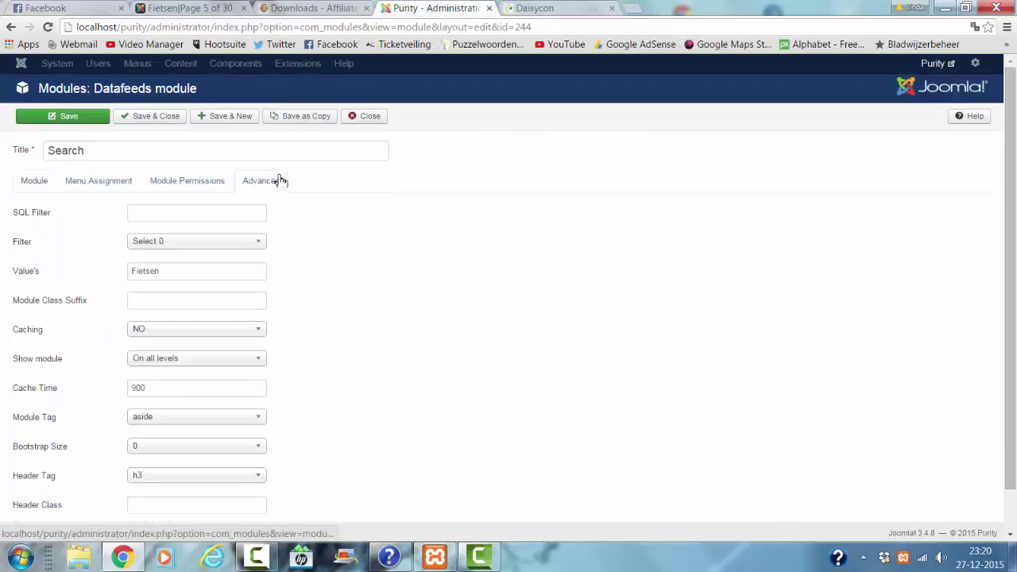
scroll(61, 256, "down", 1)
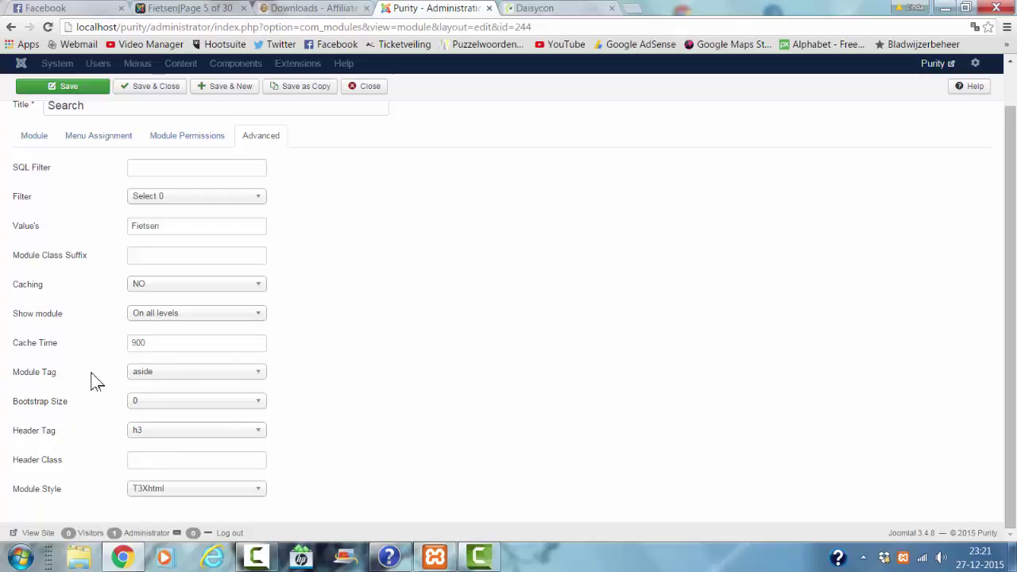
scroll(423, 345, "up", 2)
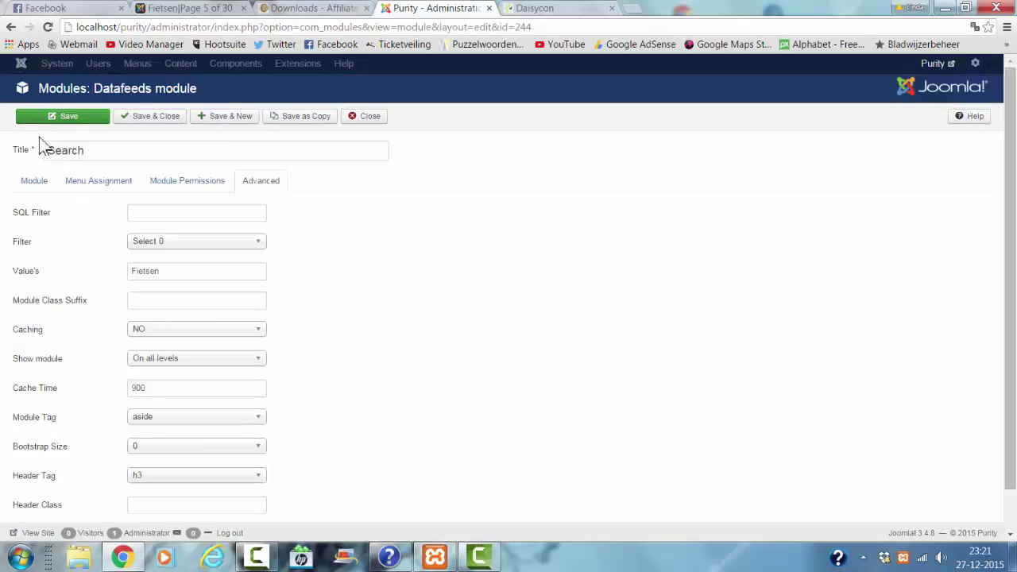
left_click(168, 116)
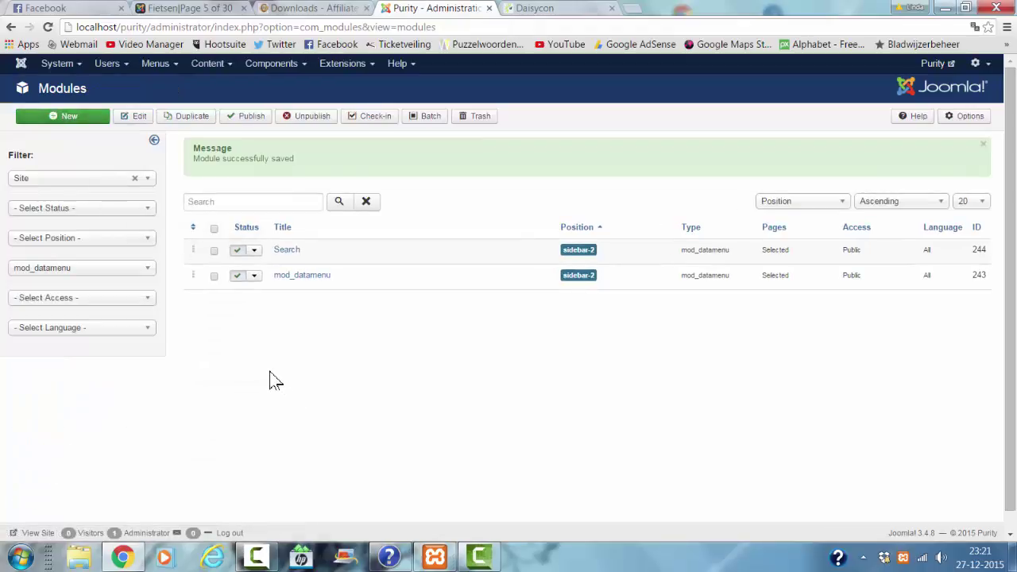
Open the mod_datamenu module and compare it with the shop page's sidebar.
left_click(294, 278)
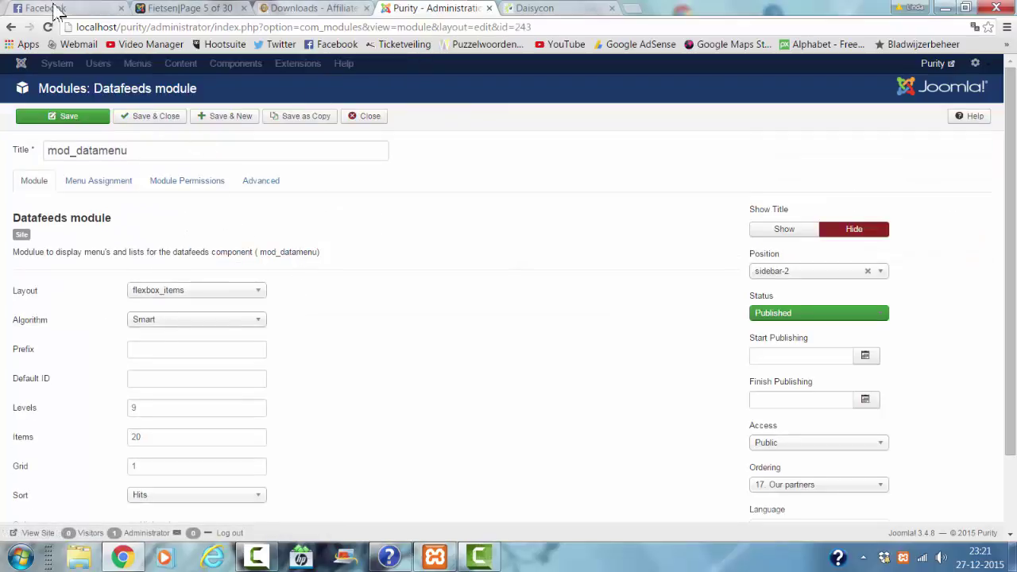
left_click(246, 8)
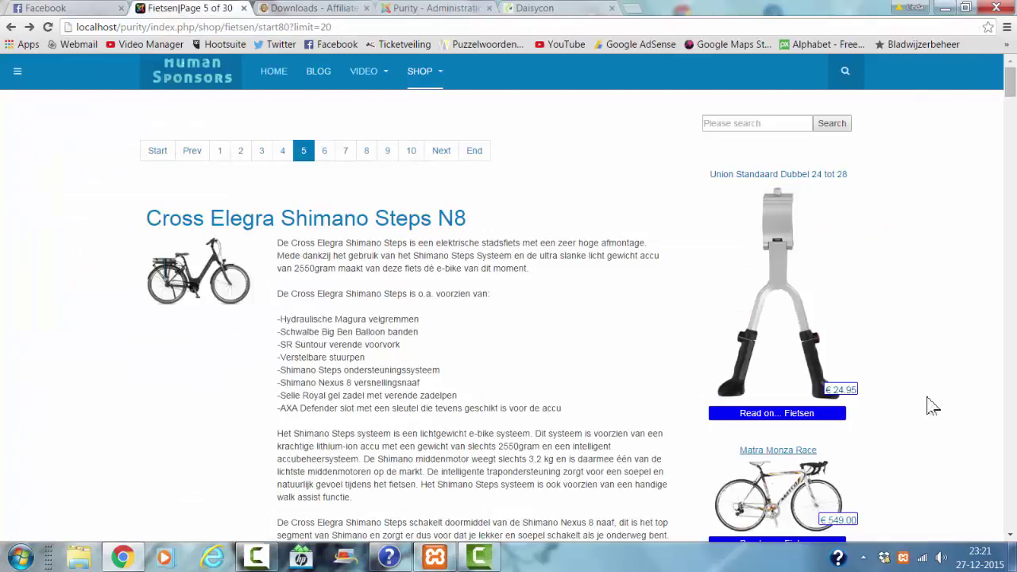
scroll(488, 384, "down", 1)
scroll(488, 384, "down", 1)
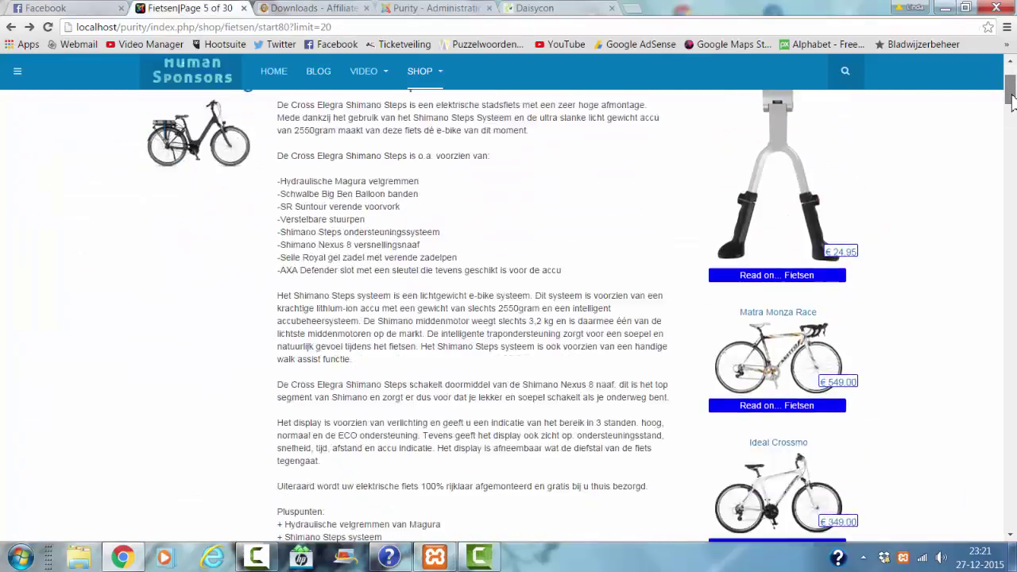
scroll(488, 384, "down", 1)
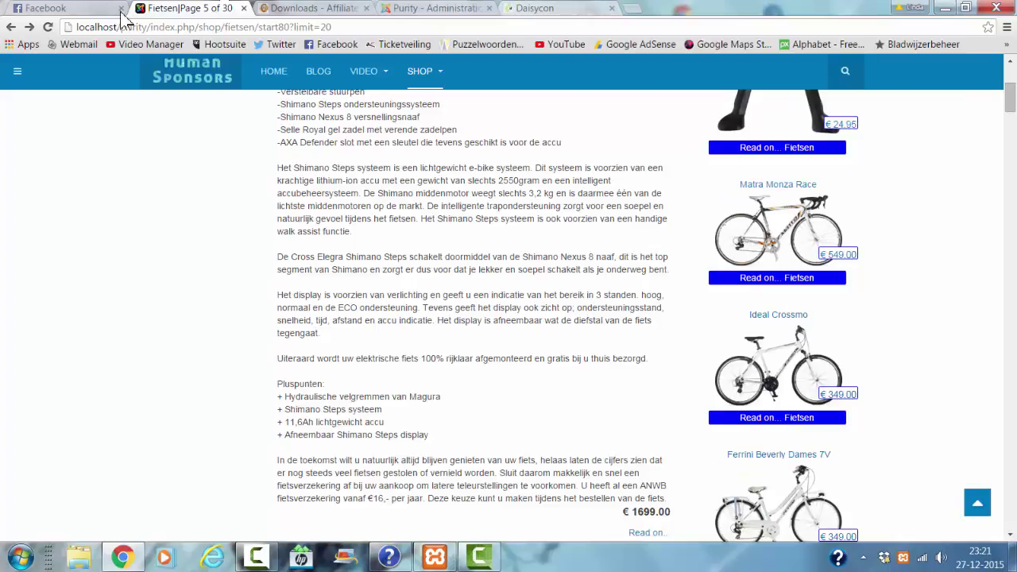
left_click(437, 16)
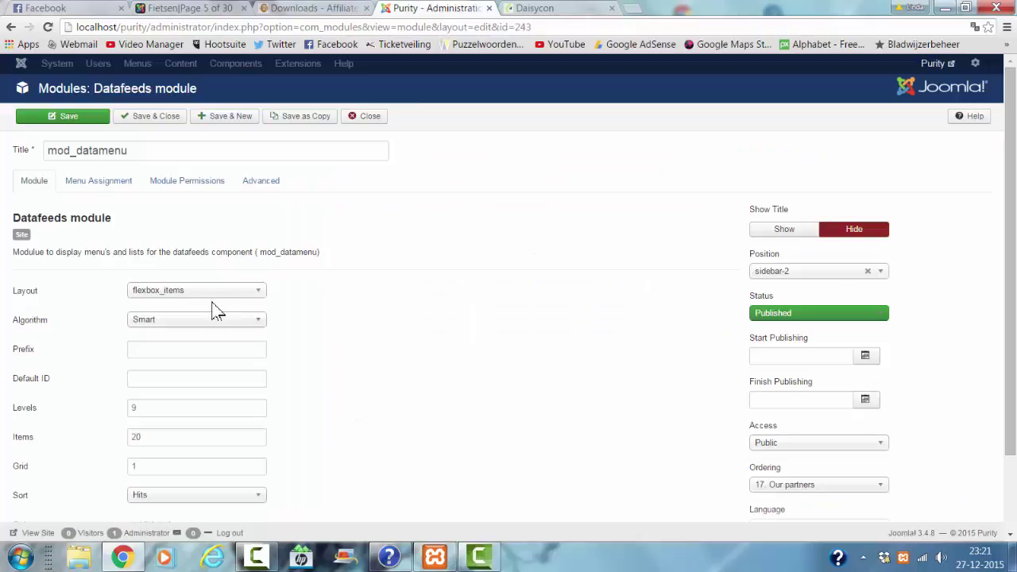
Check the module's Items count, leaving it at 20.
scroll(213, 294, "down", 1)
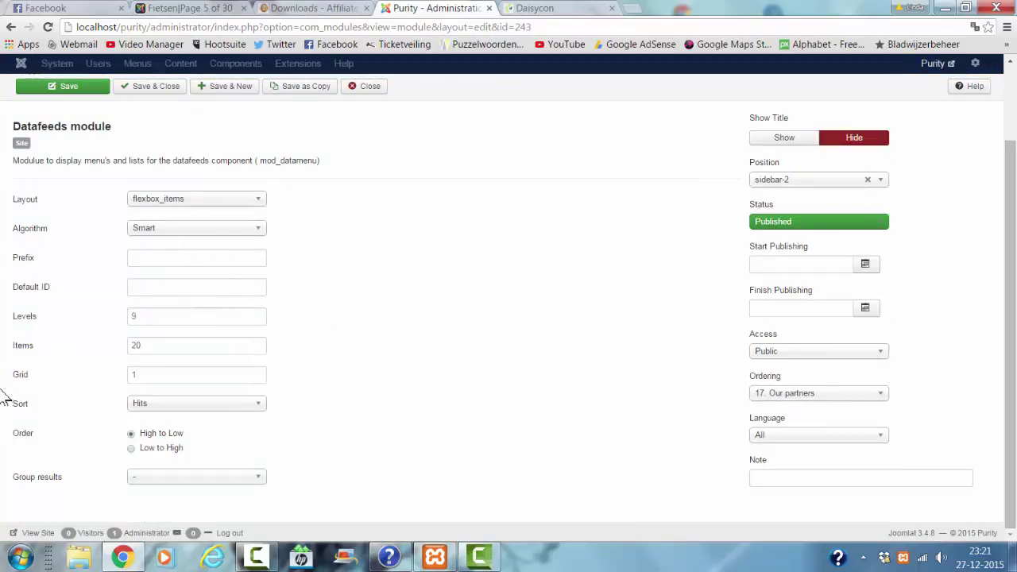
left_click(96, 346)
left_click(179, 345)
left_click(370, 302)
left_click_drag(137, 346, 82, 349)
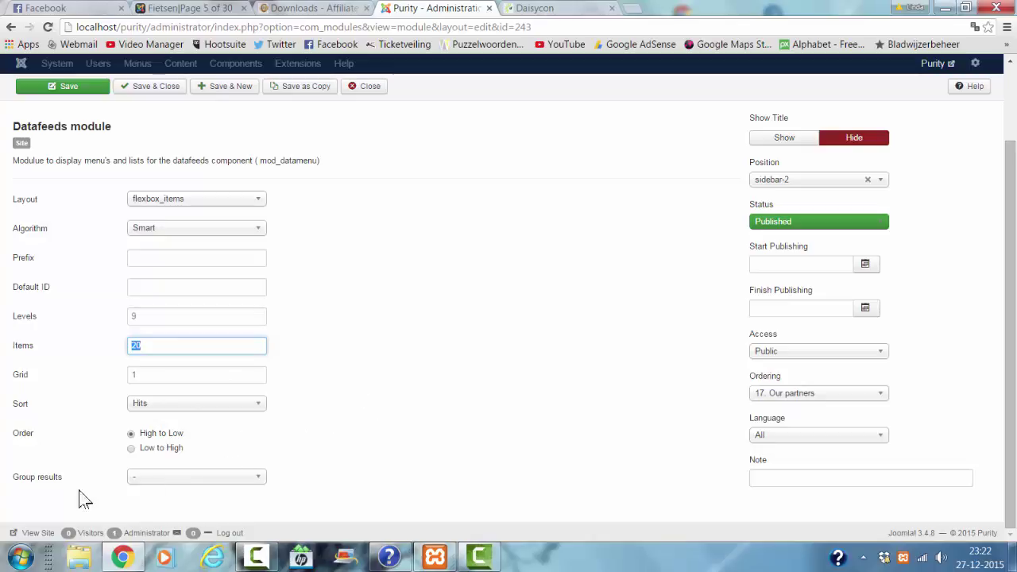
Look through the Group results choices without changing the setting.
left_click(208, 483)
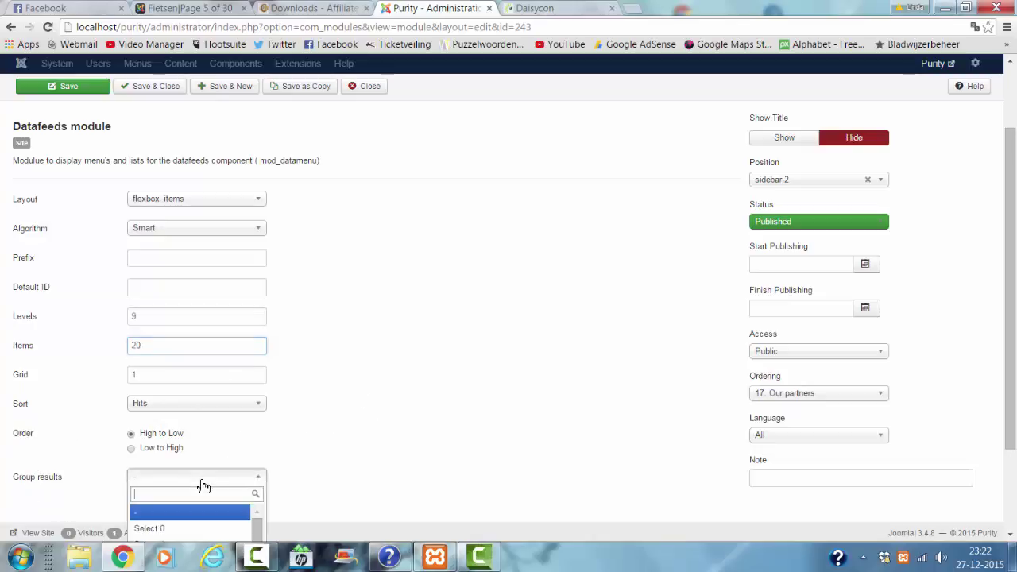
scroll(601, 349, "down", 2)
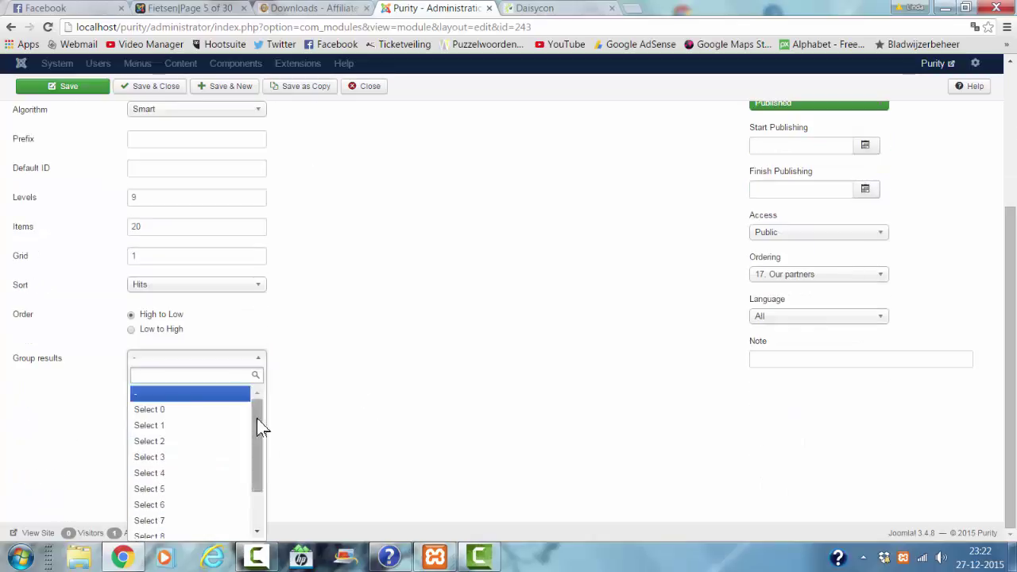
left_click_drag(263, 453, 263, 517)
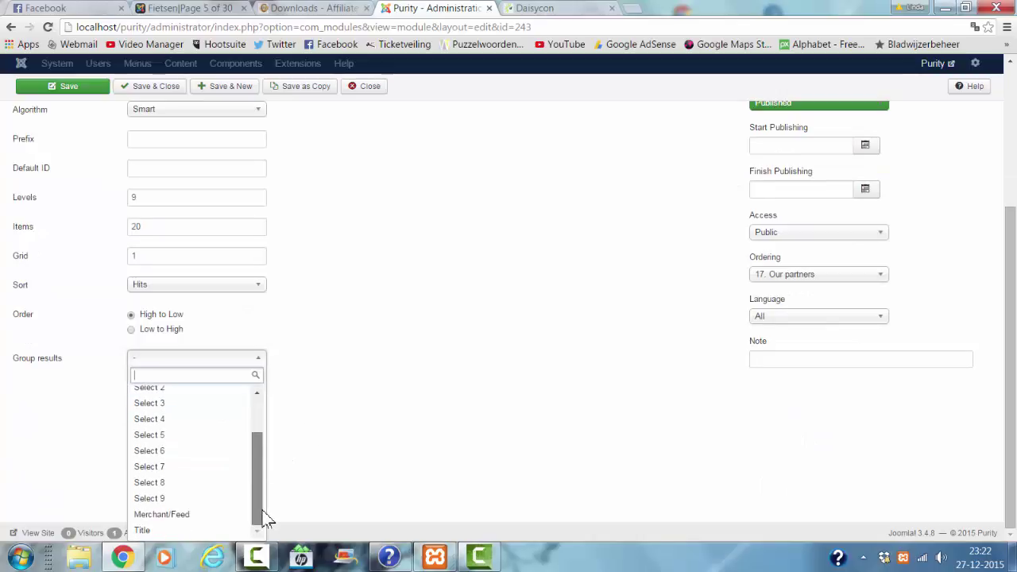
left_click(426, 390)
scroll(418, 363, "up", 3)
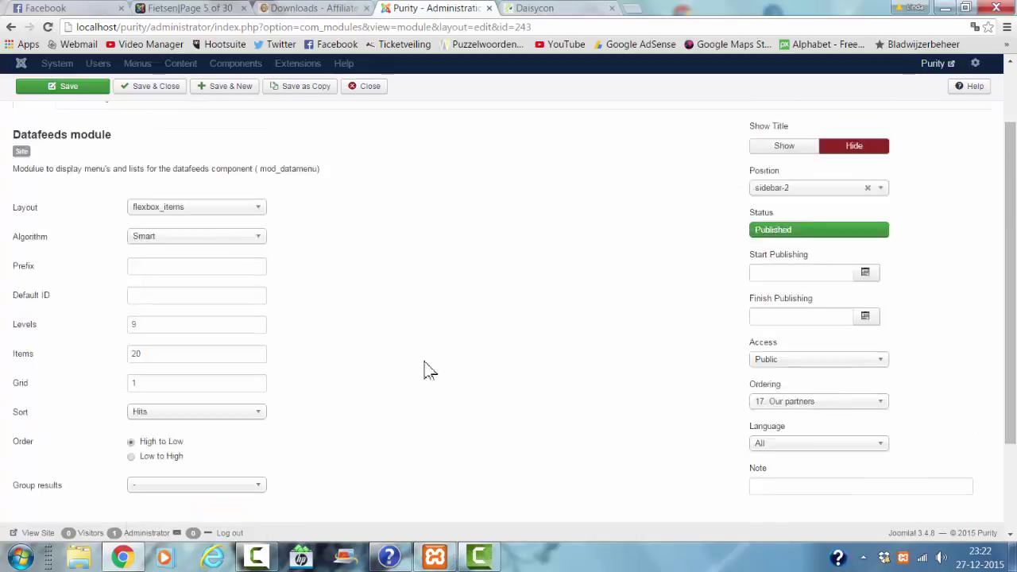
scroll(409, 352, "down", 3)
Review mod_datamenu's Advanced tab and its Menu Assignment: only Shop and Fietsen pages.
scroll(354, 256, "up", 3)
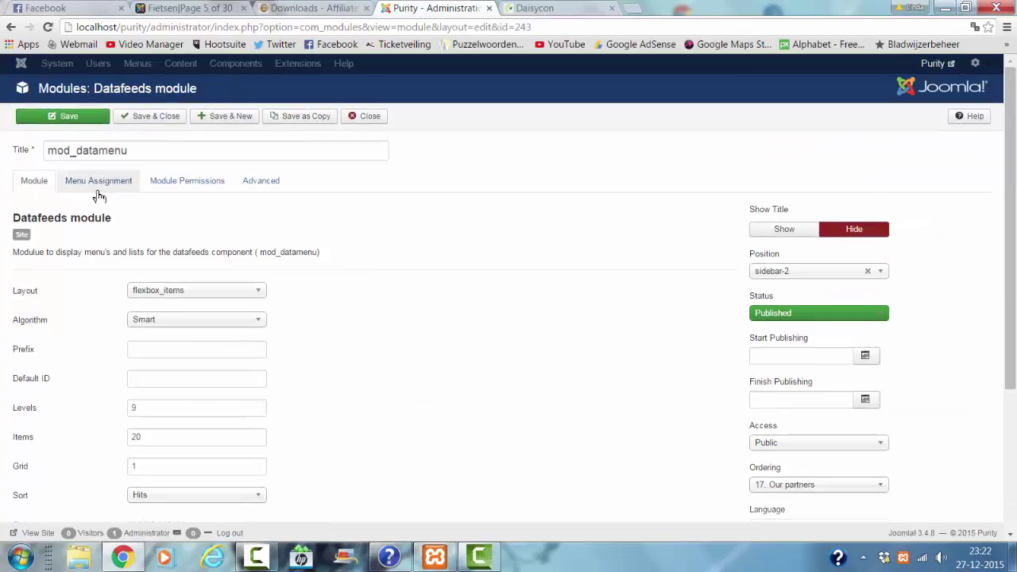
left_click(260, 191)
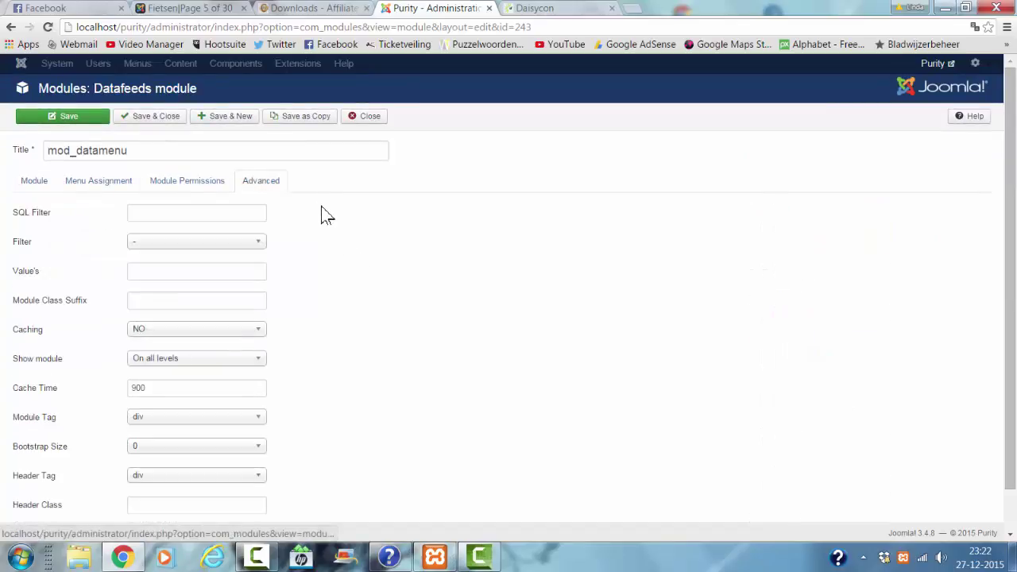
scroll(436, 229, "down", 1)
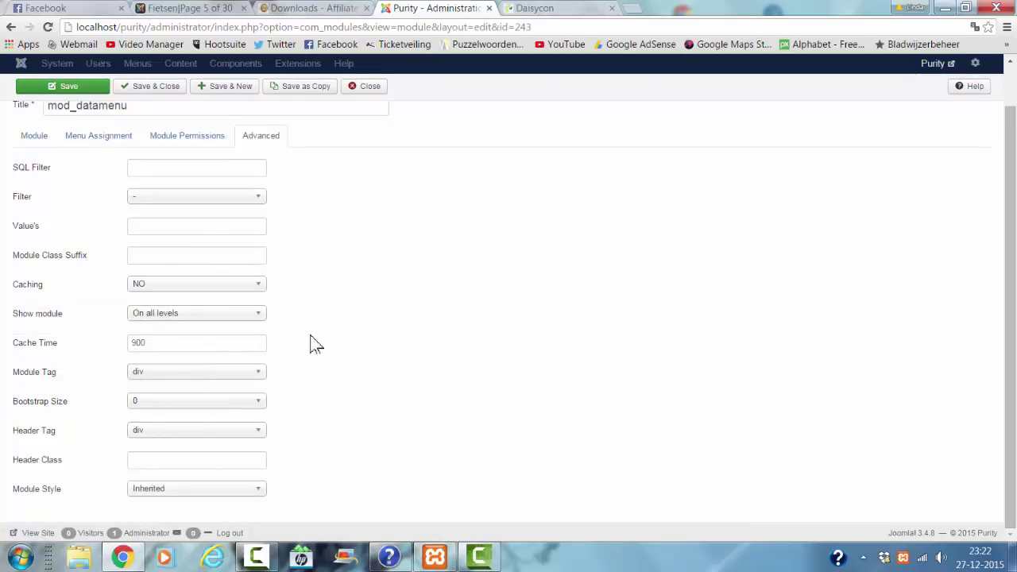
scroll(347, 371, "up", 2)
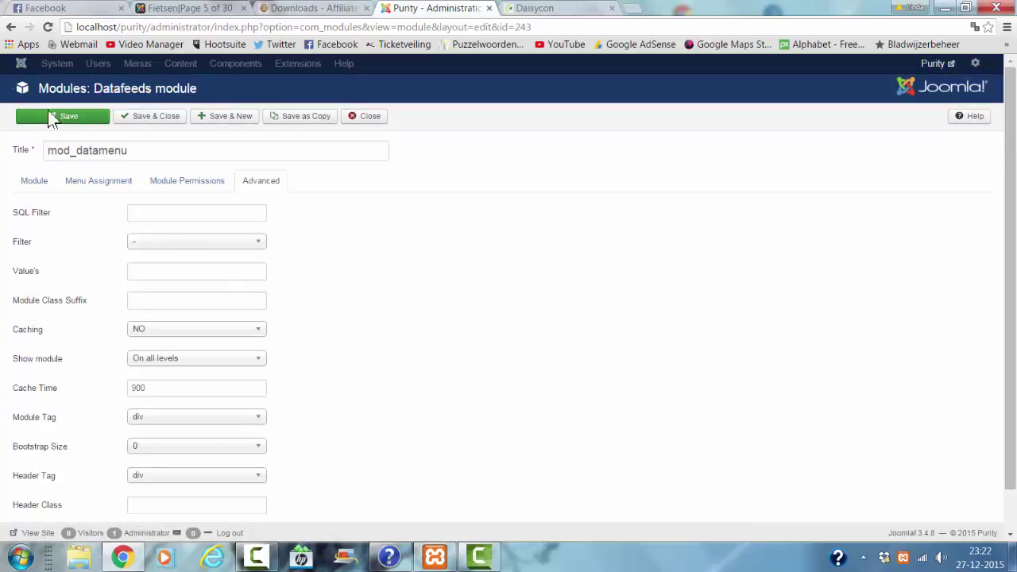
left_click(182, 182)
left_click(97, 180)
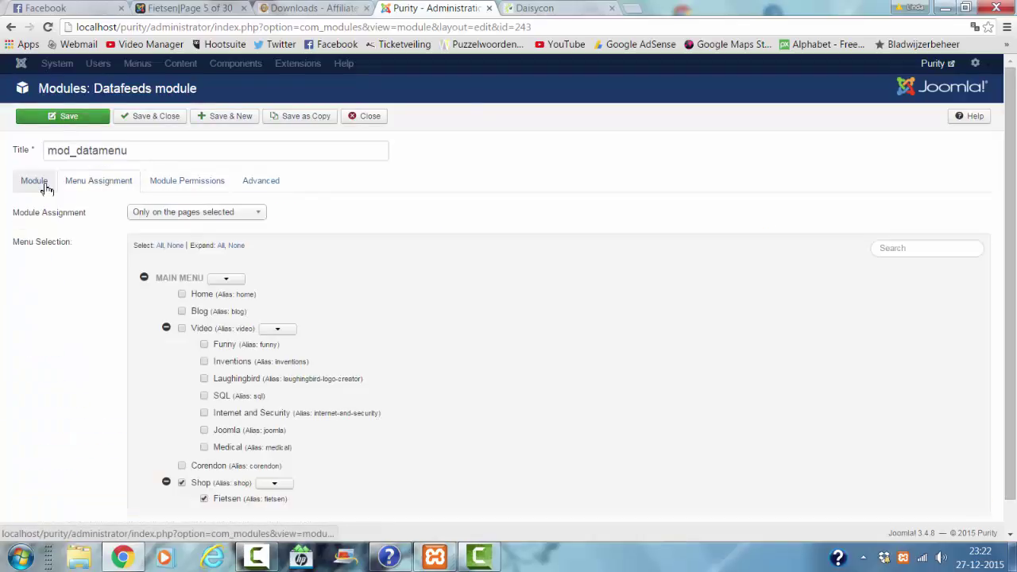
scroll(95, 330, "down", 1)
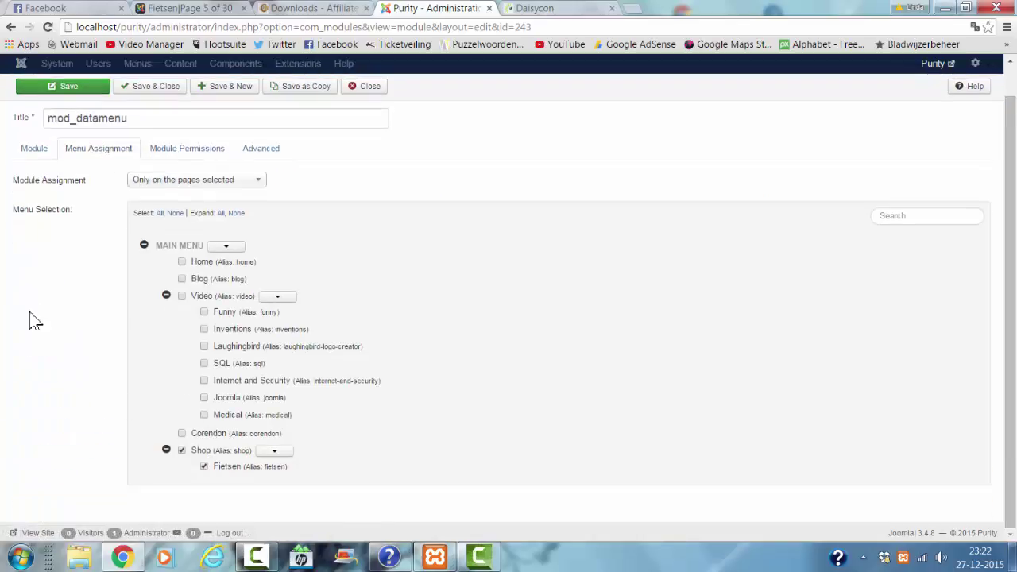